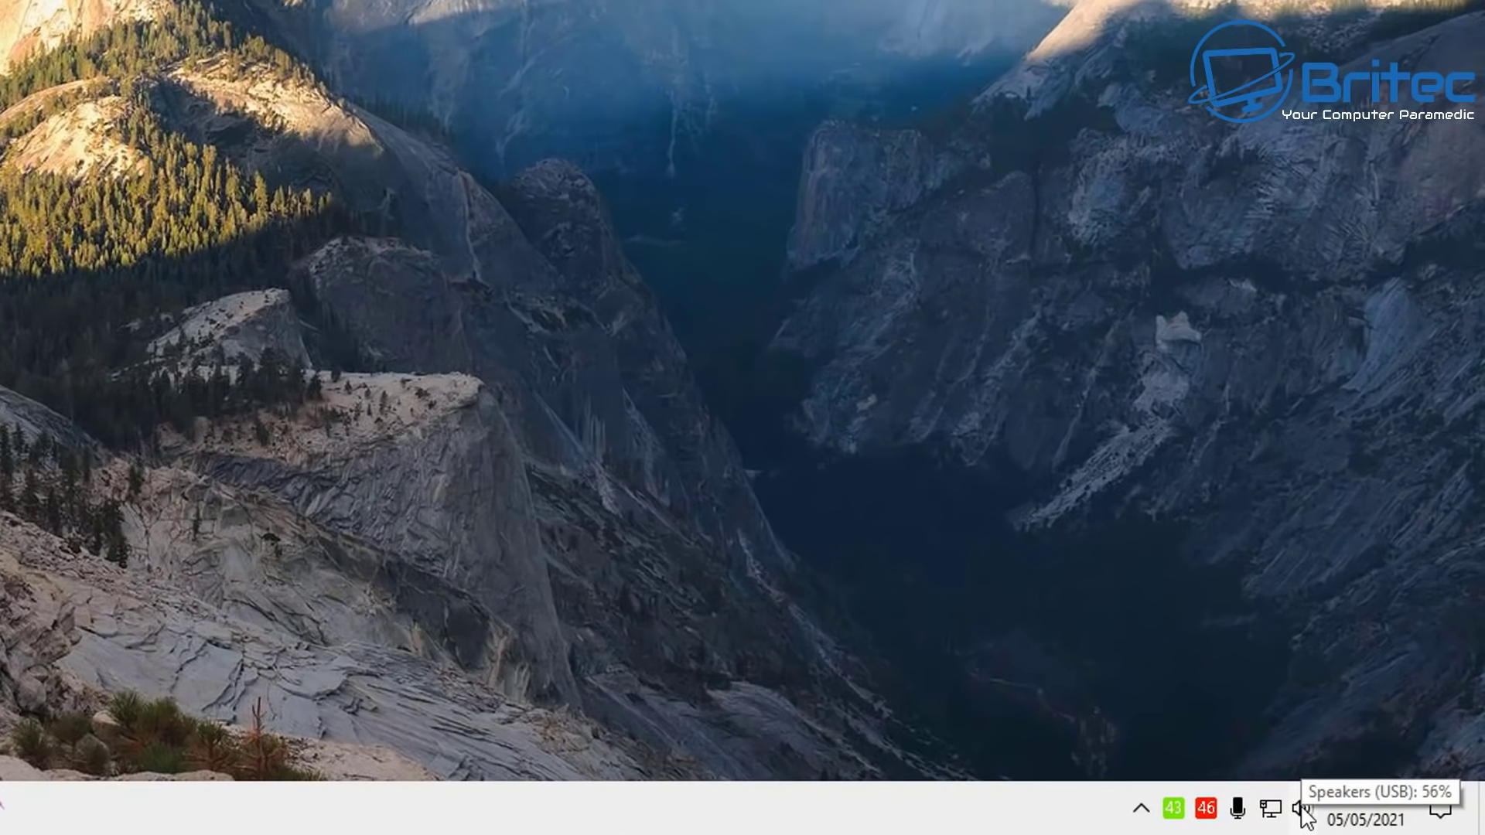
Open the Sound dialog's Playback list and select Speakers (Realtek(R) Audio).
right_click(1304, 809)
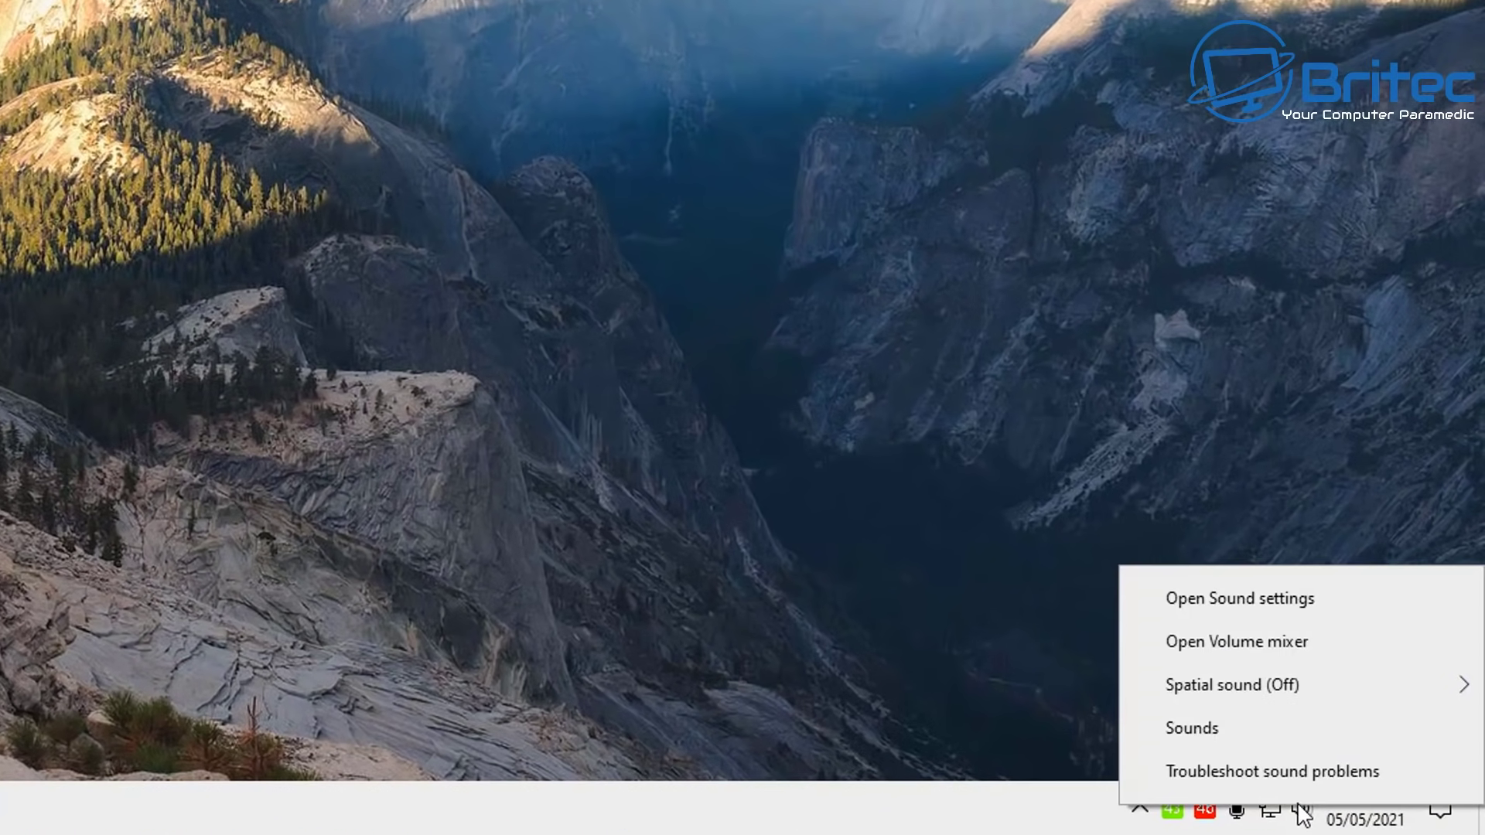
click(1249, 743)
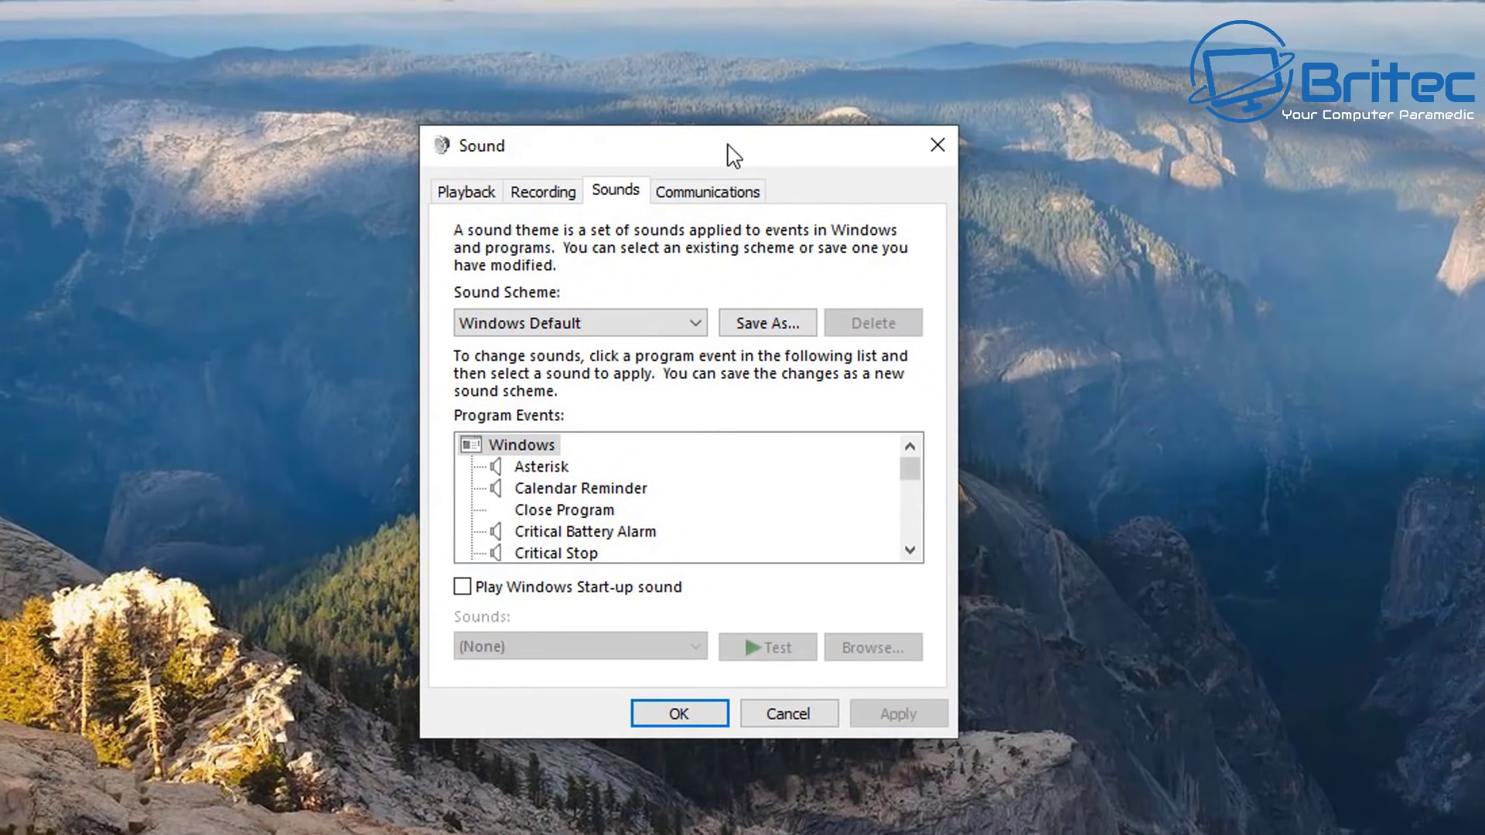
click(468, 193)
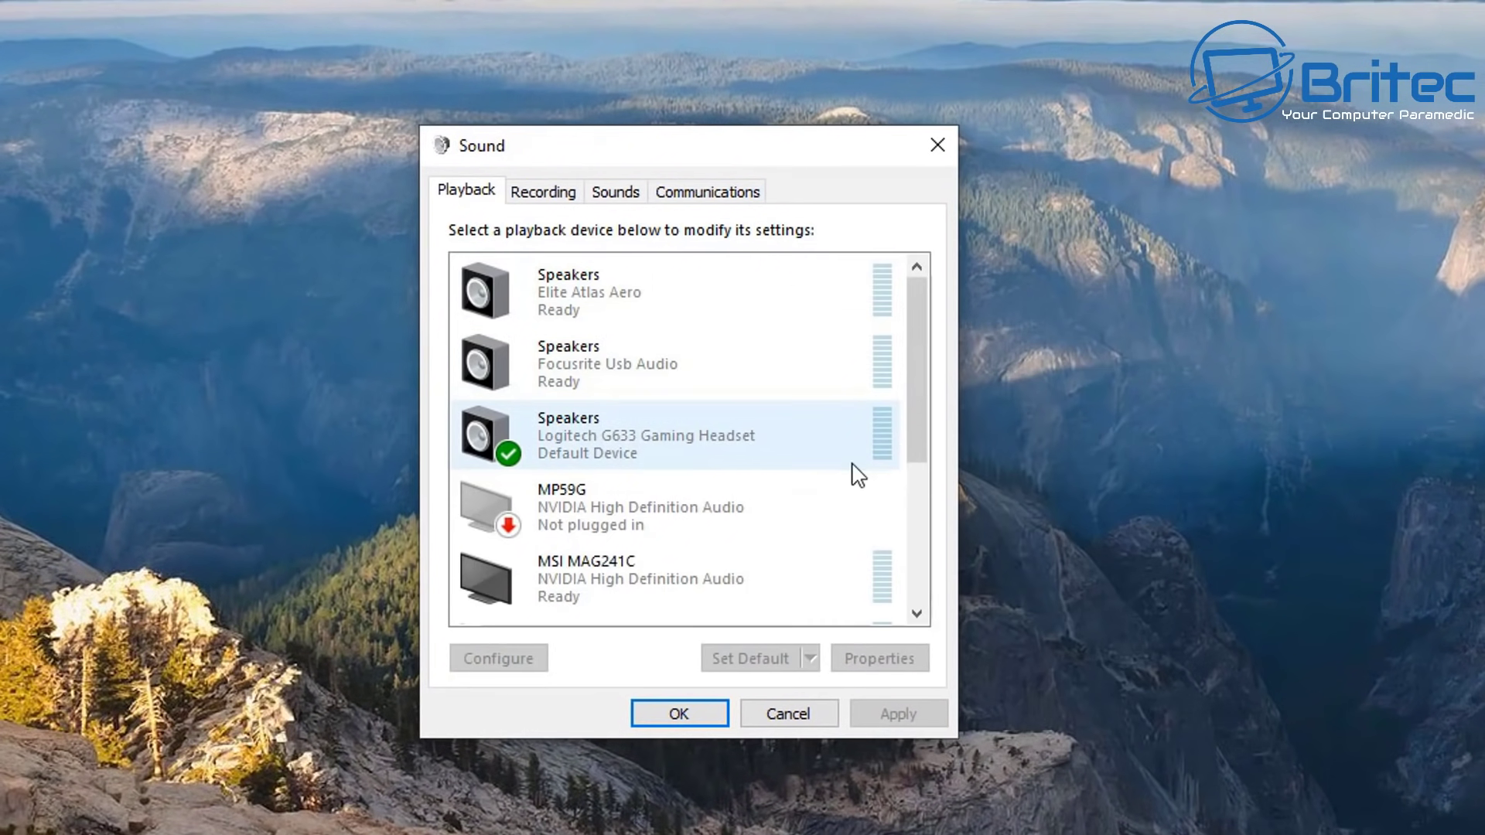
drag(915, 399, 917, 517)
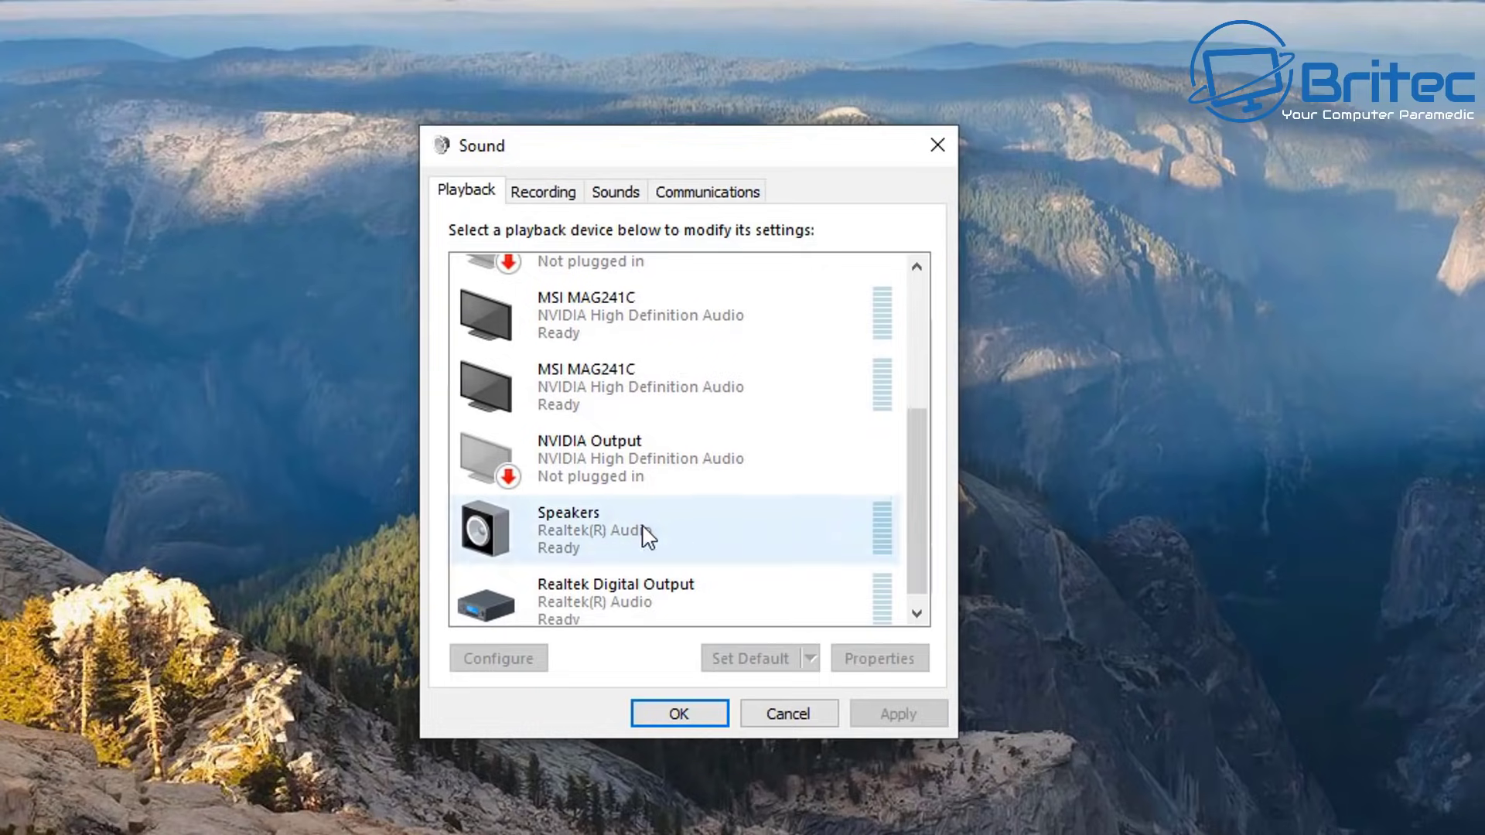
click(581, 539)
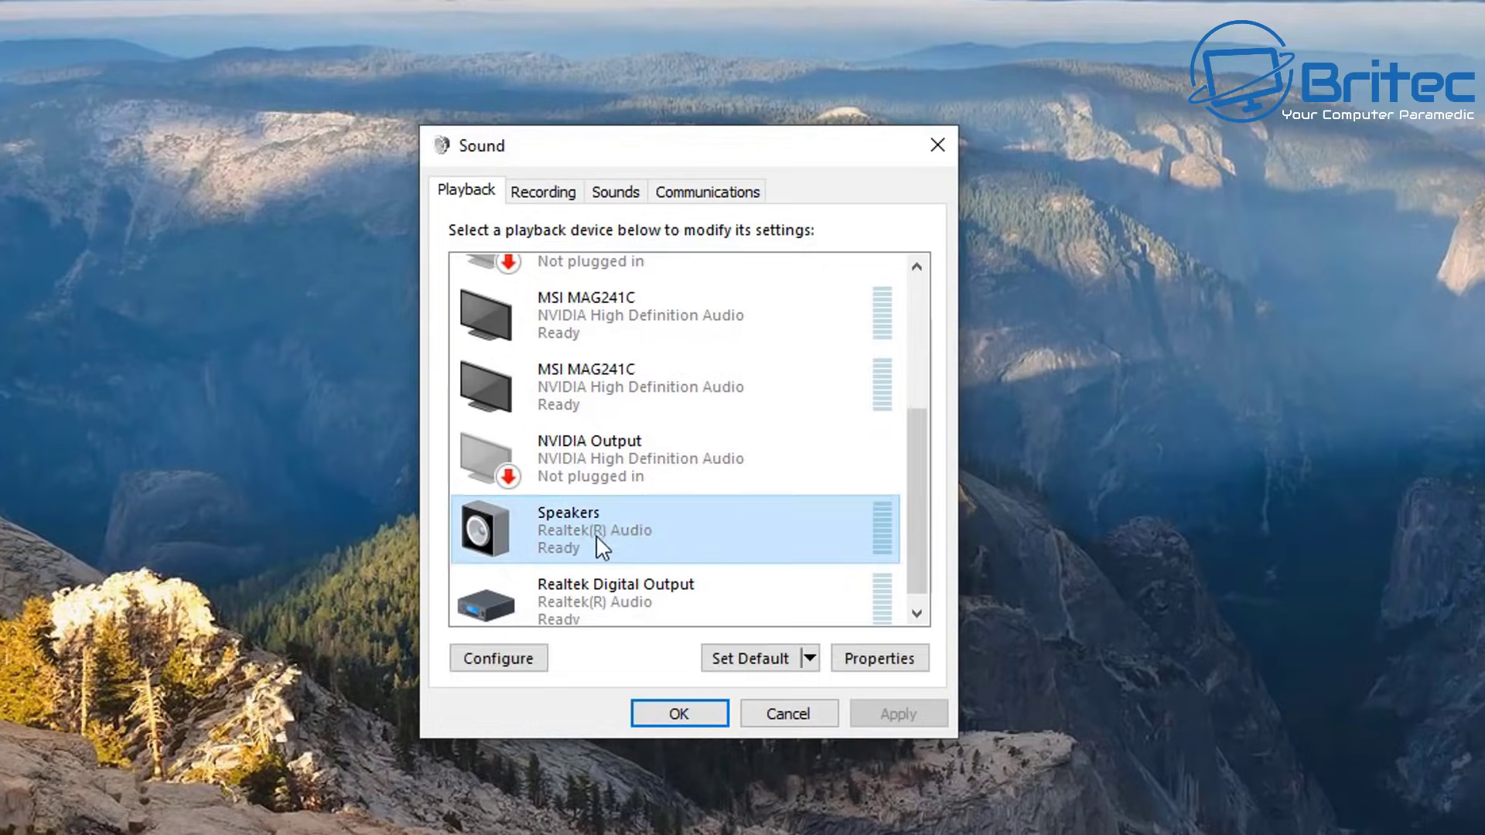
double_click(686, 543)
drag(730, 272, 703, 164)
click(535, 196)
click(605, 196)
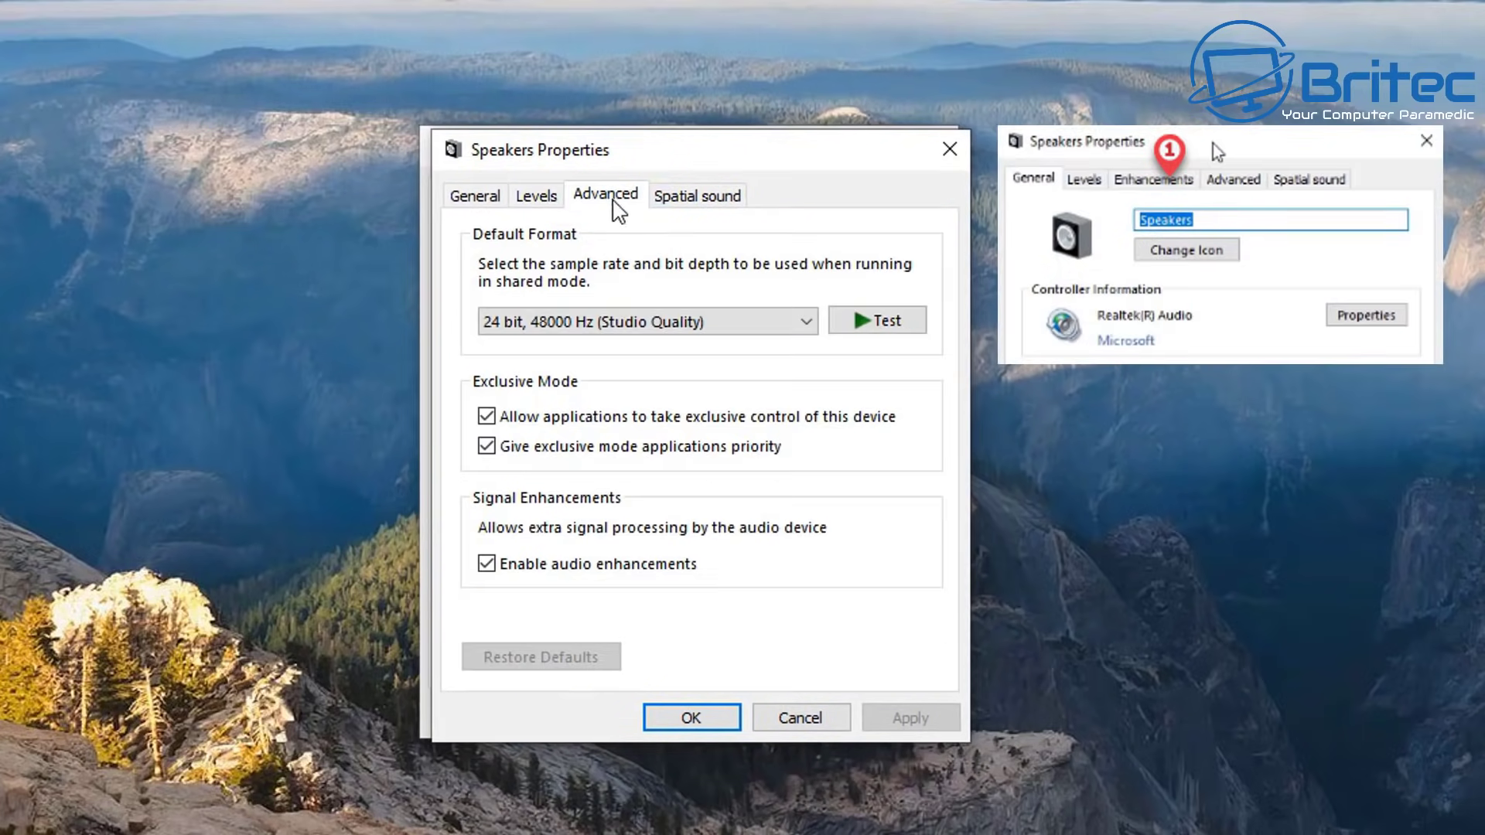
click(690, 197)
click(605, 197)
click(536, 196)
click(475, 197)
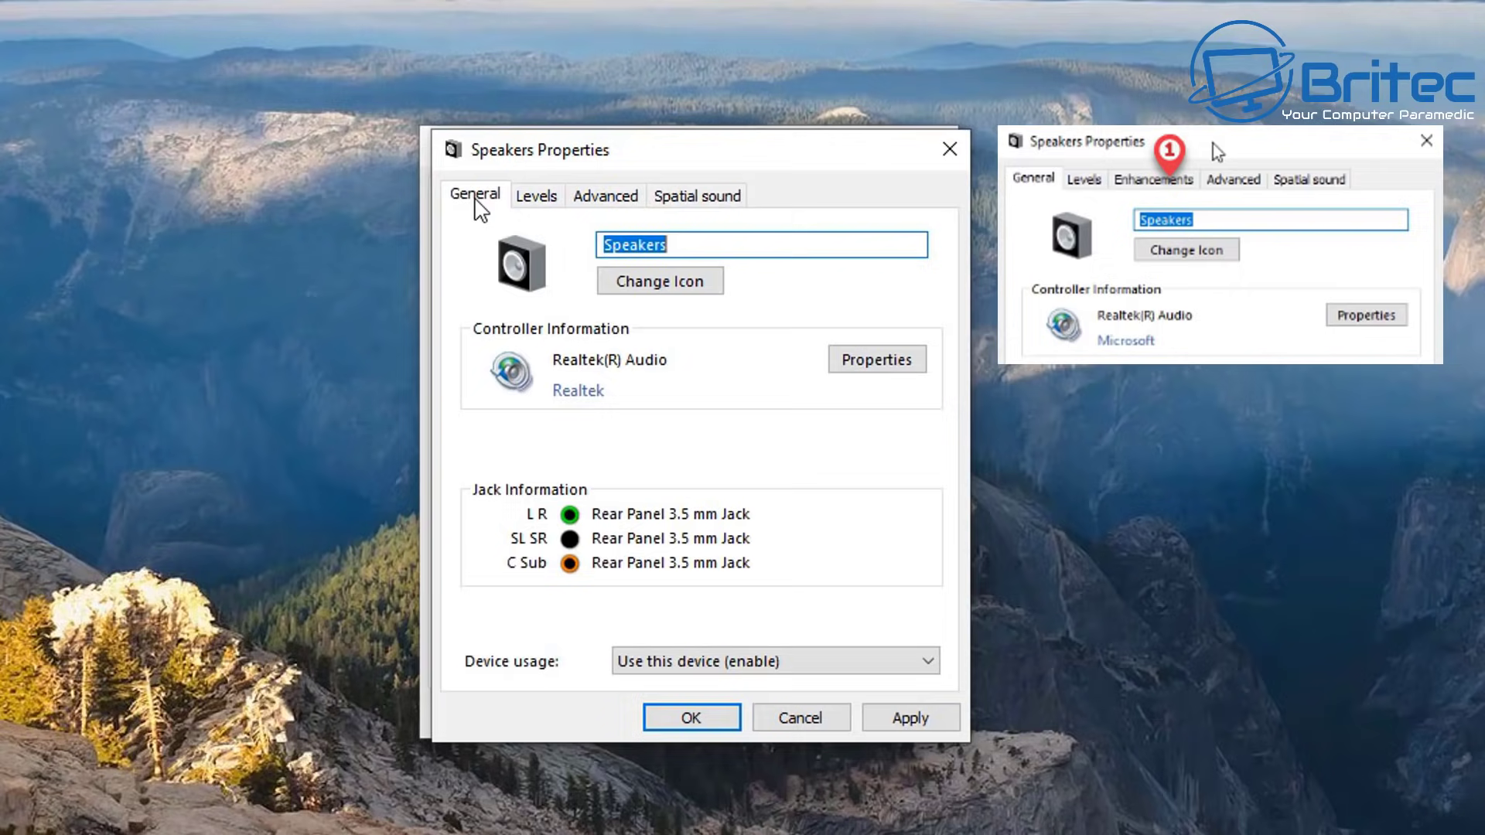
click(538, 198)
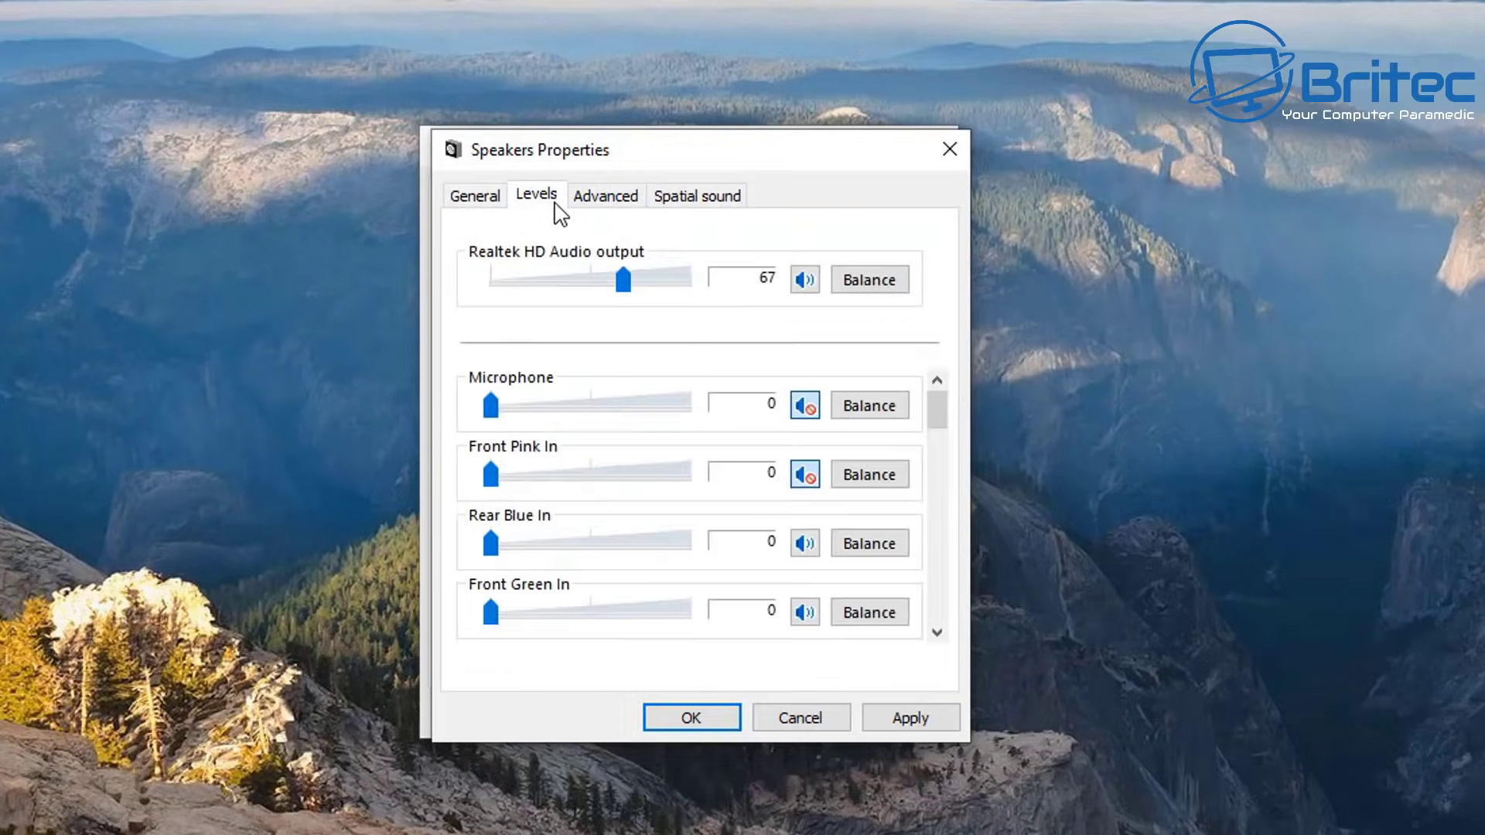
click(604, 196)
click(690, 196)
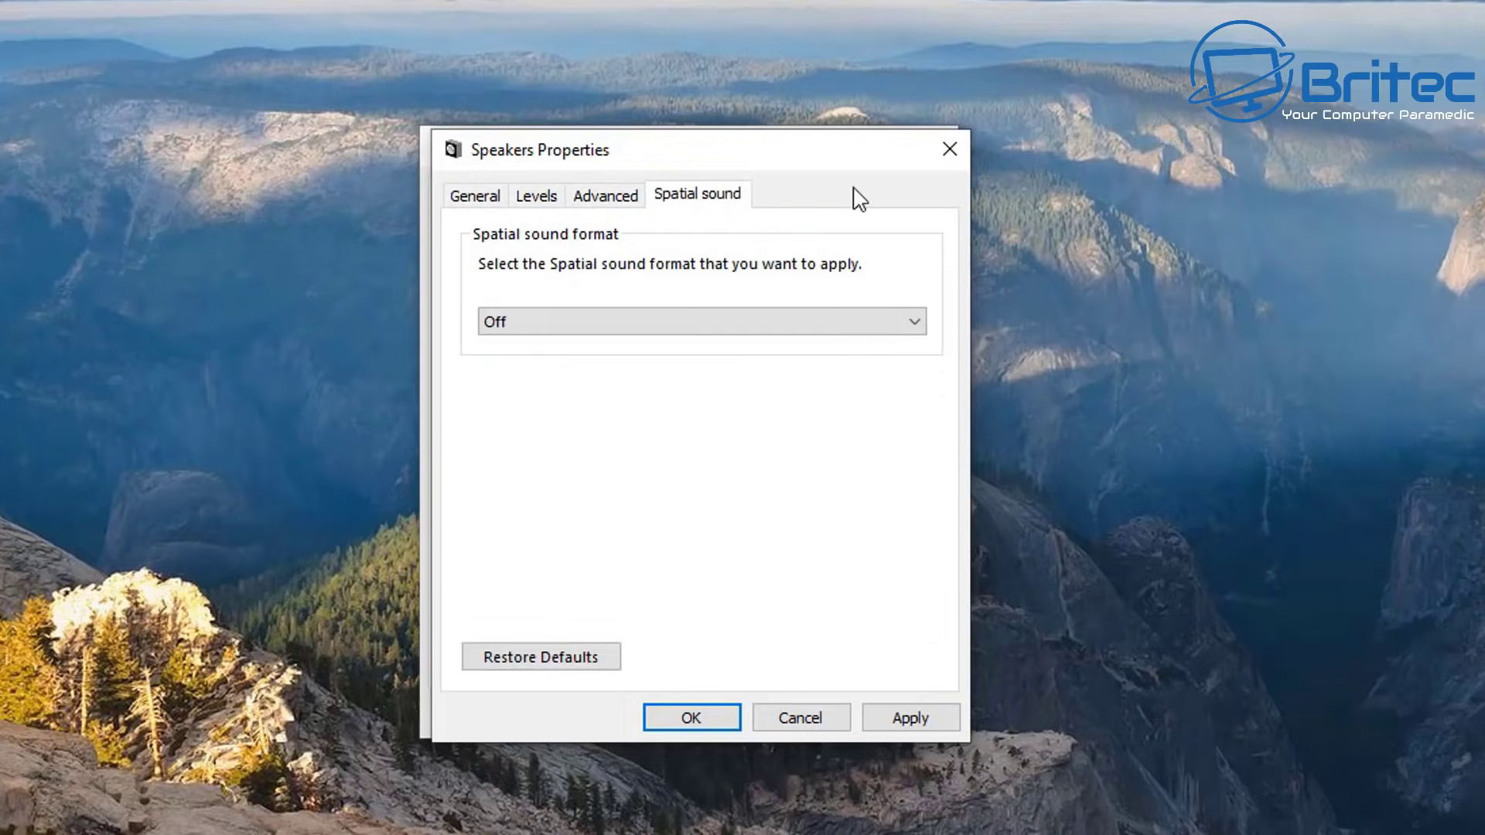
click(949, 149)
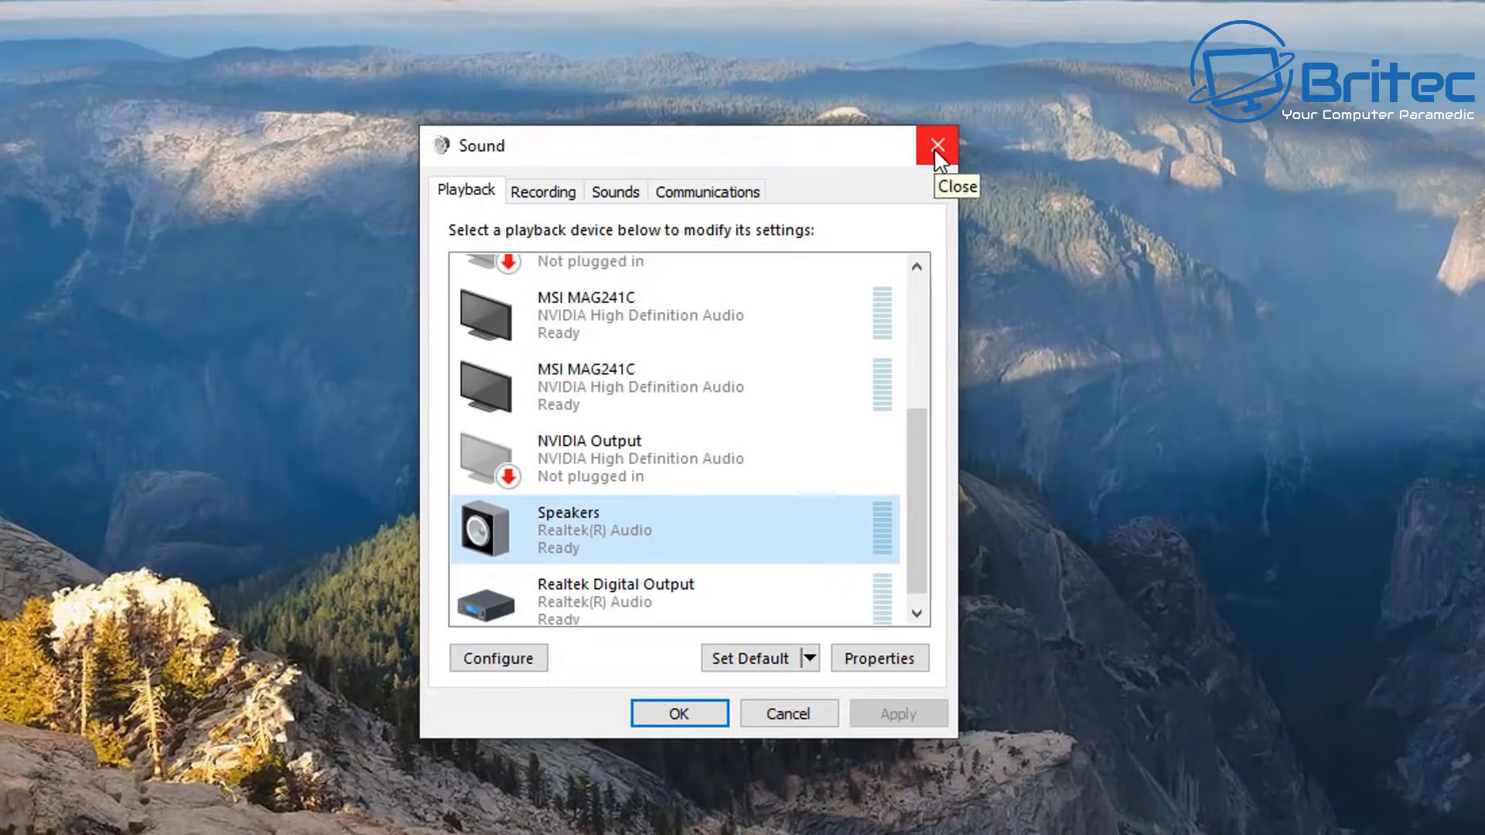
click(585, 596)
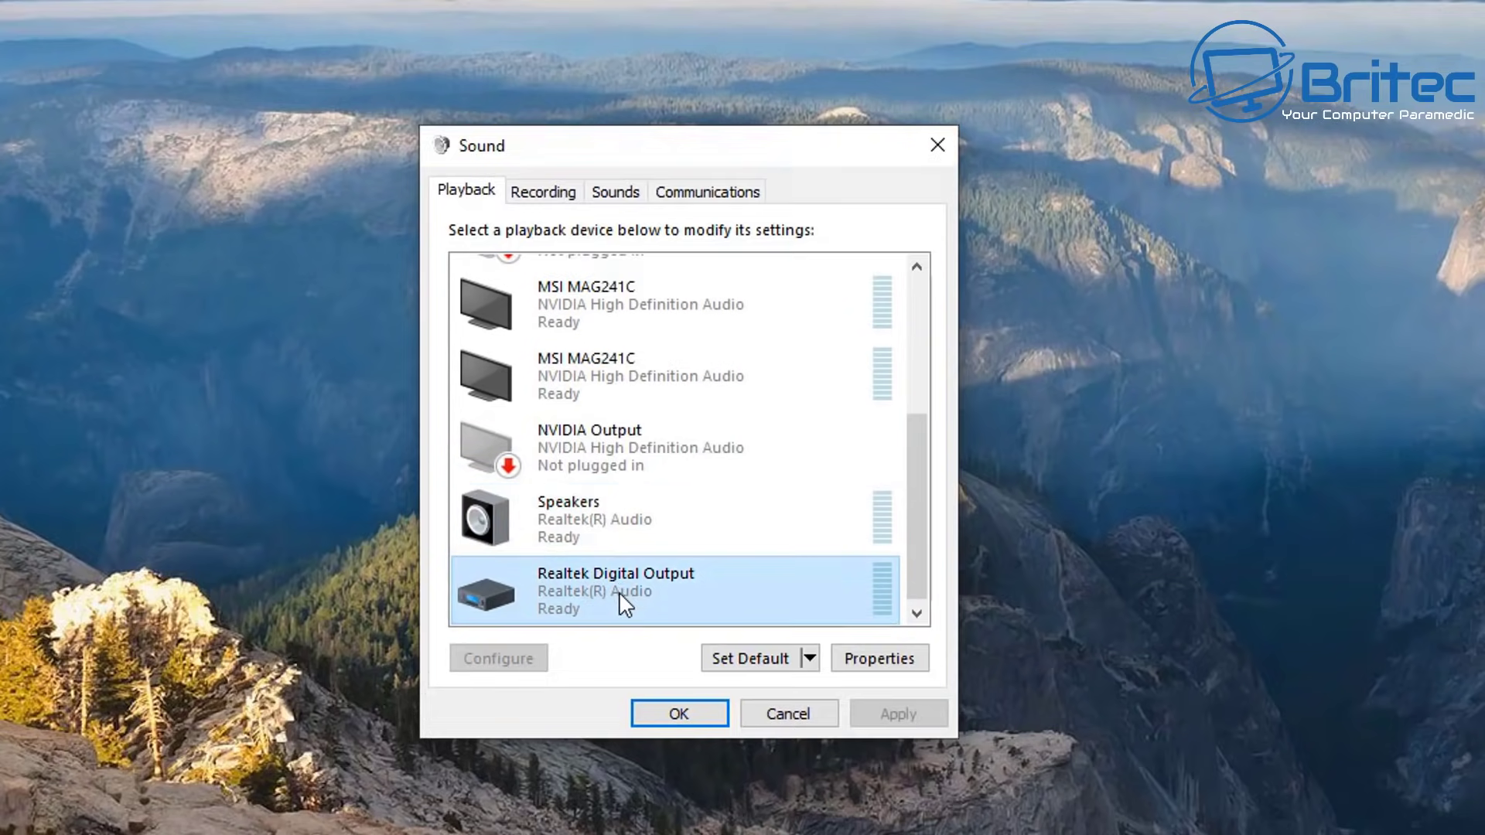
double_click(619, 591)
drag(705, 250, 663, 154)
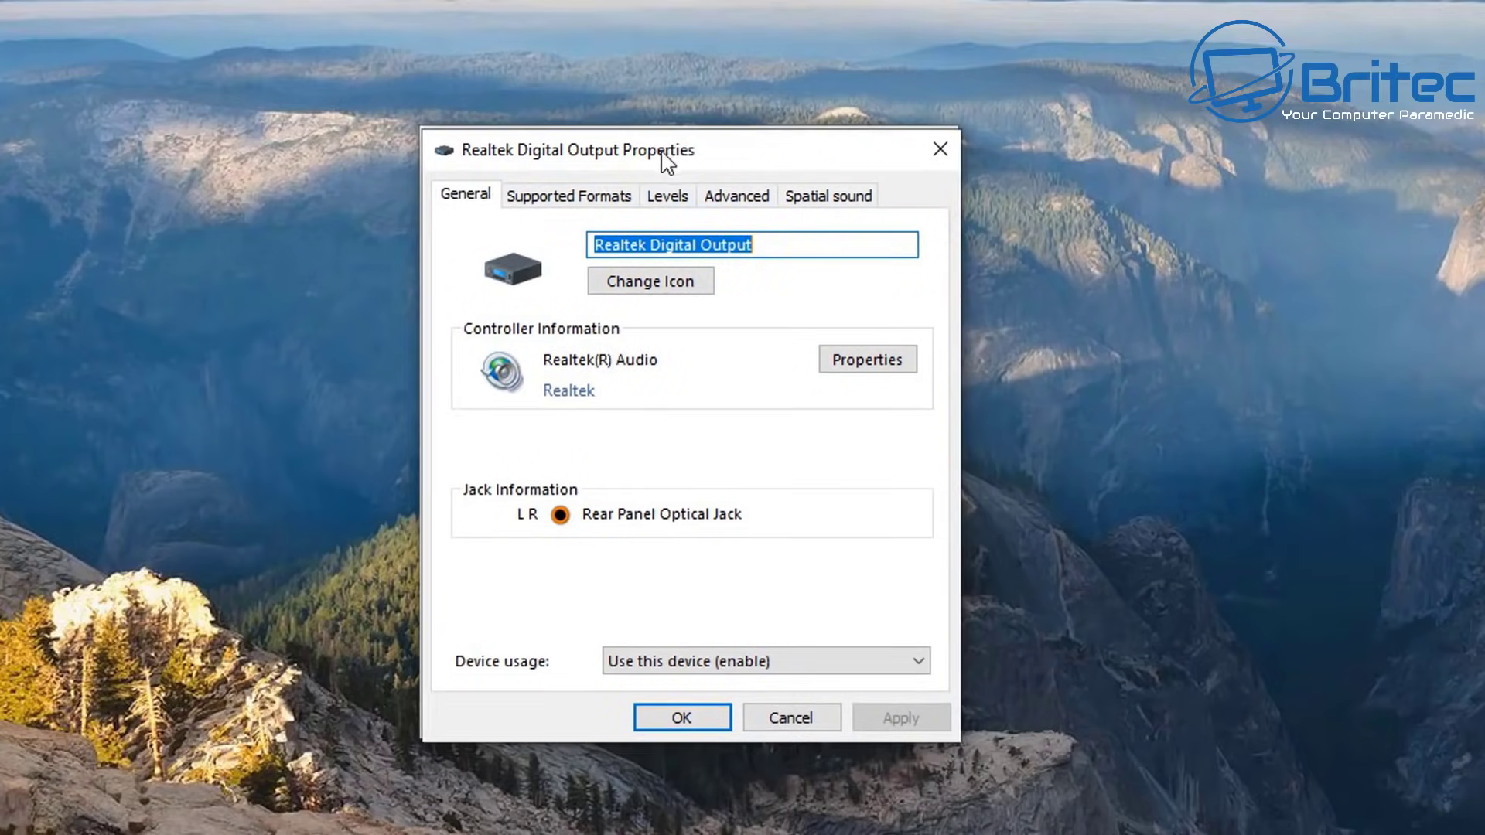
click(590, 199)
click(665, 198)
click(735, 198)
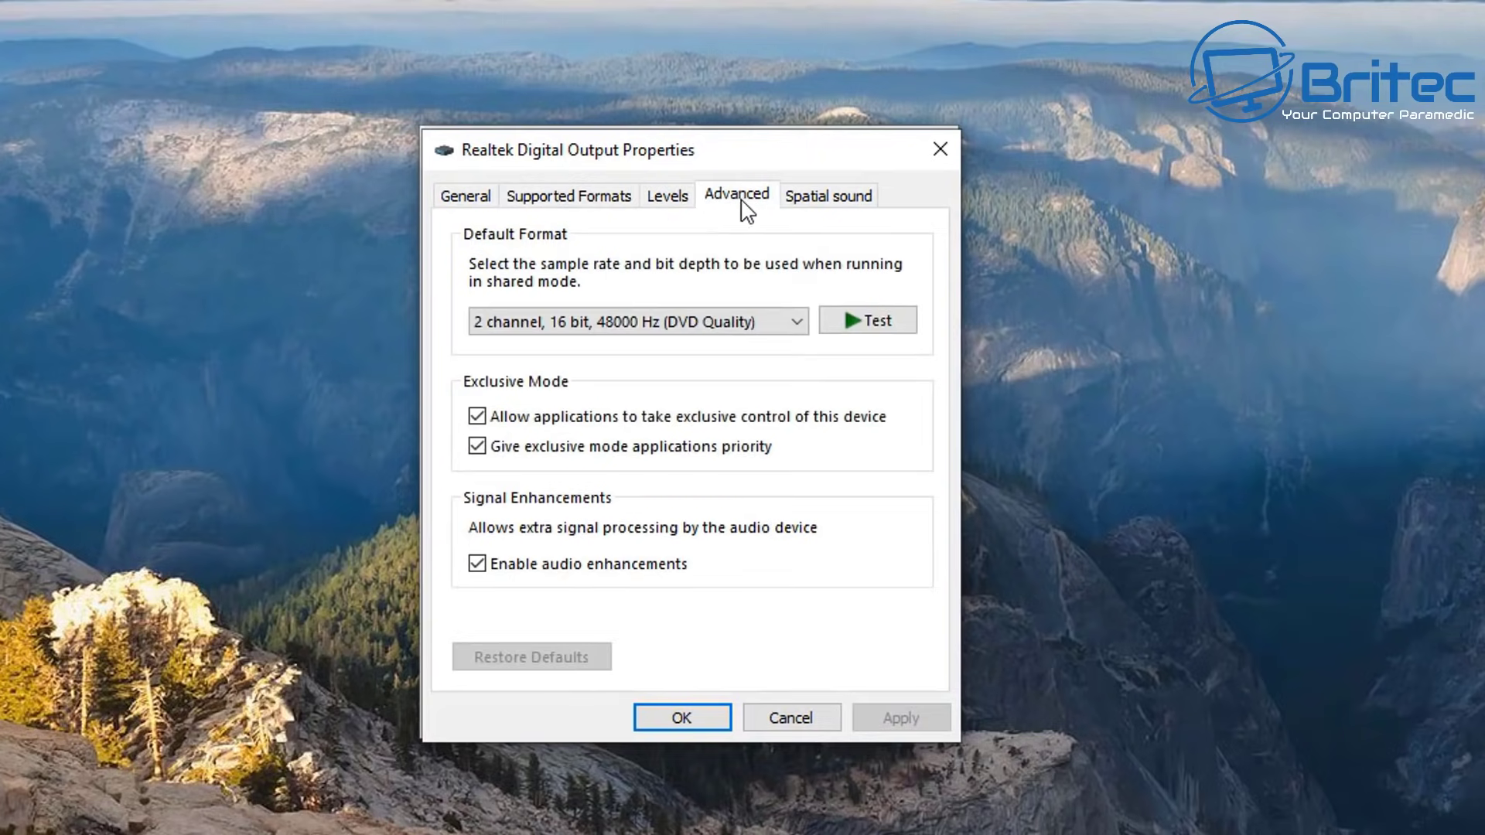
click(827, 197)
click(940, 149)
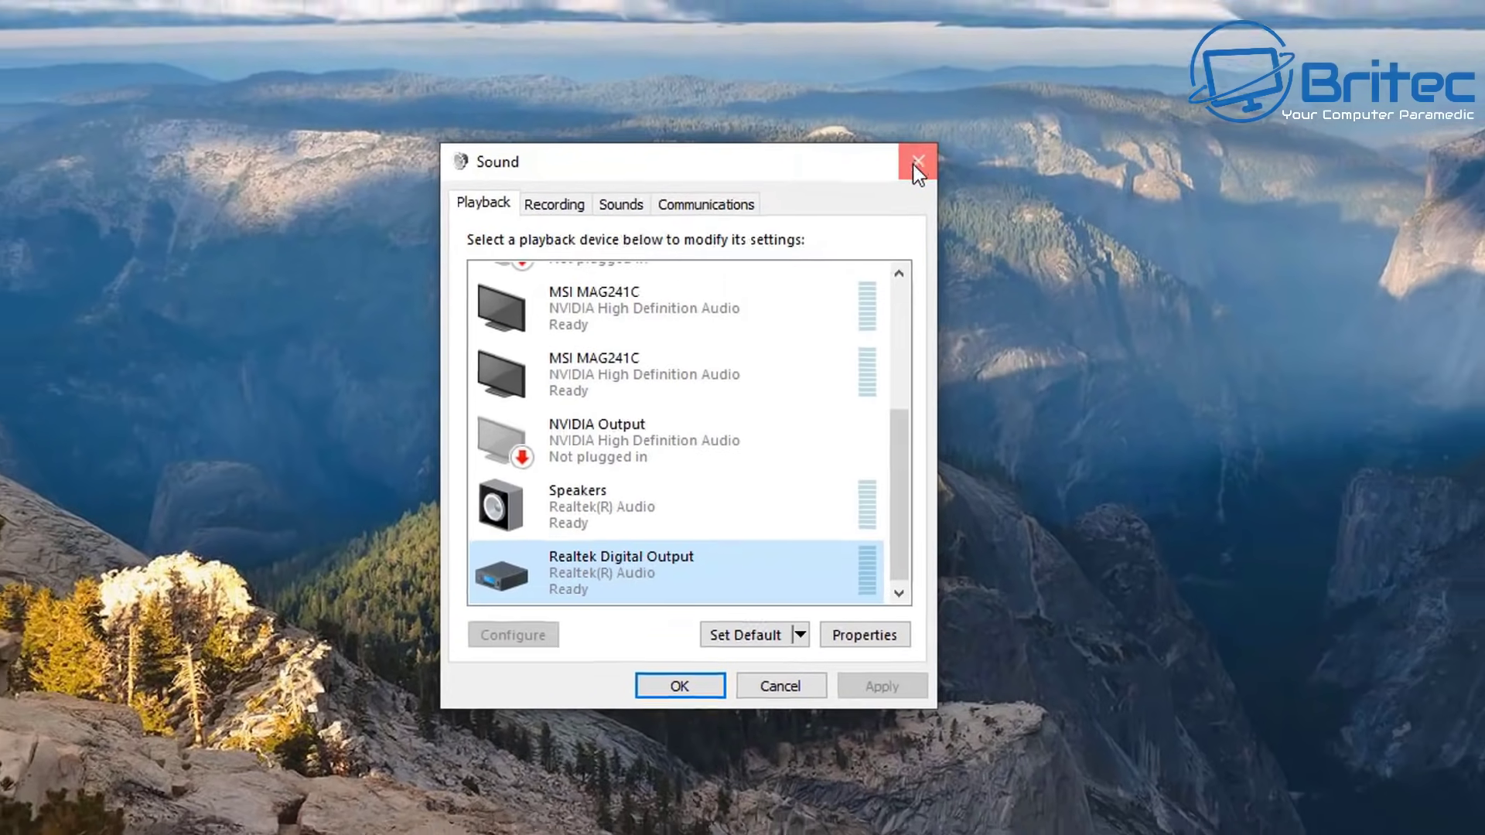
Close the Sound dialog and open Device Manager from the Start button's right-click menu.
click(914, 165)
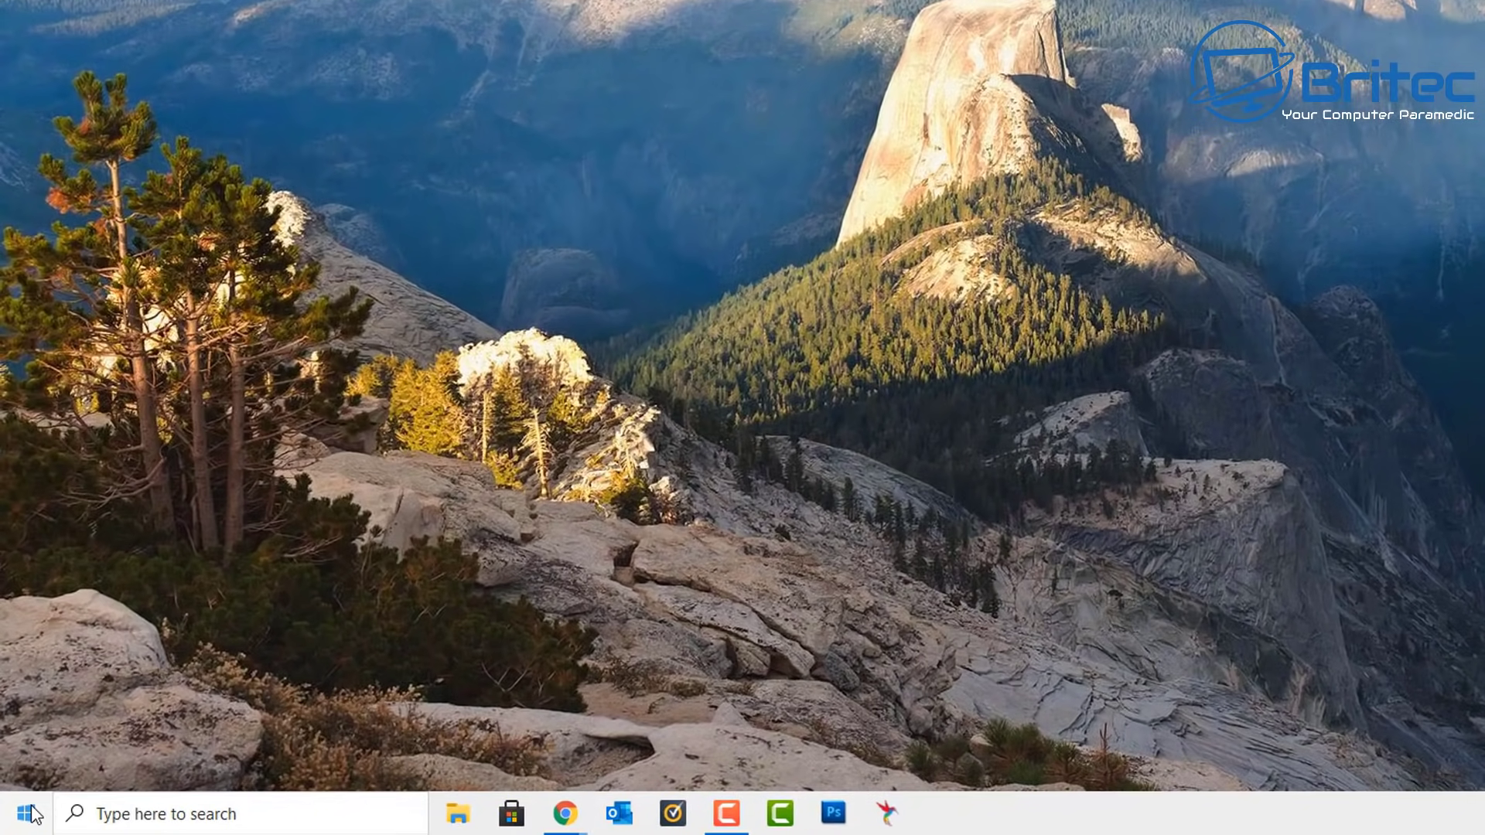
right_click(19, 820)
click(355, 350)
drag(674, 0, 774, 3)
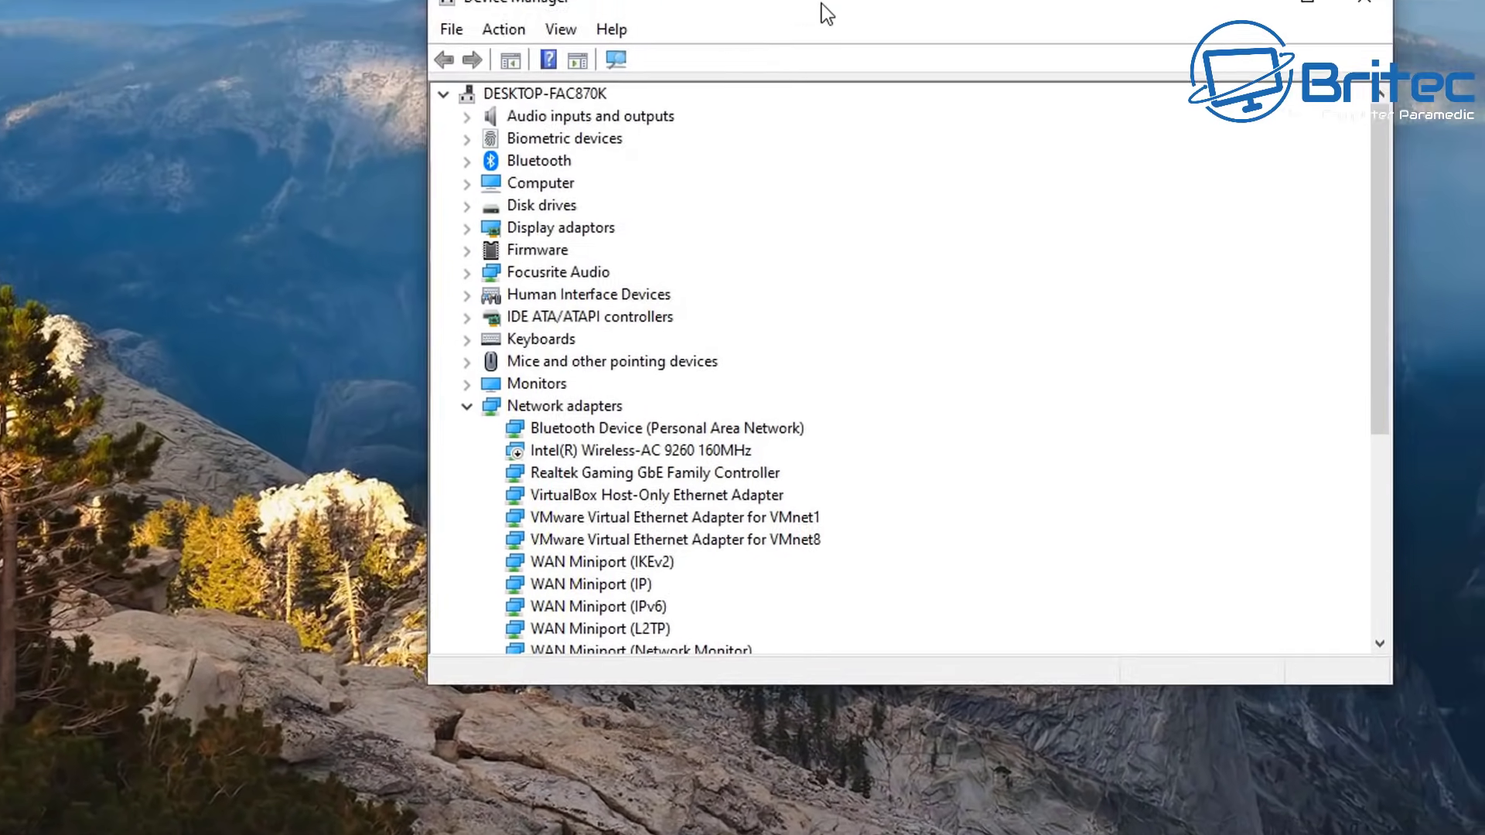
Collapse Network adapters, expand Sound, video and game controllers, and select Realtek(R) Audio.
click(467, 406)
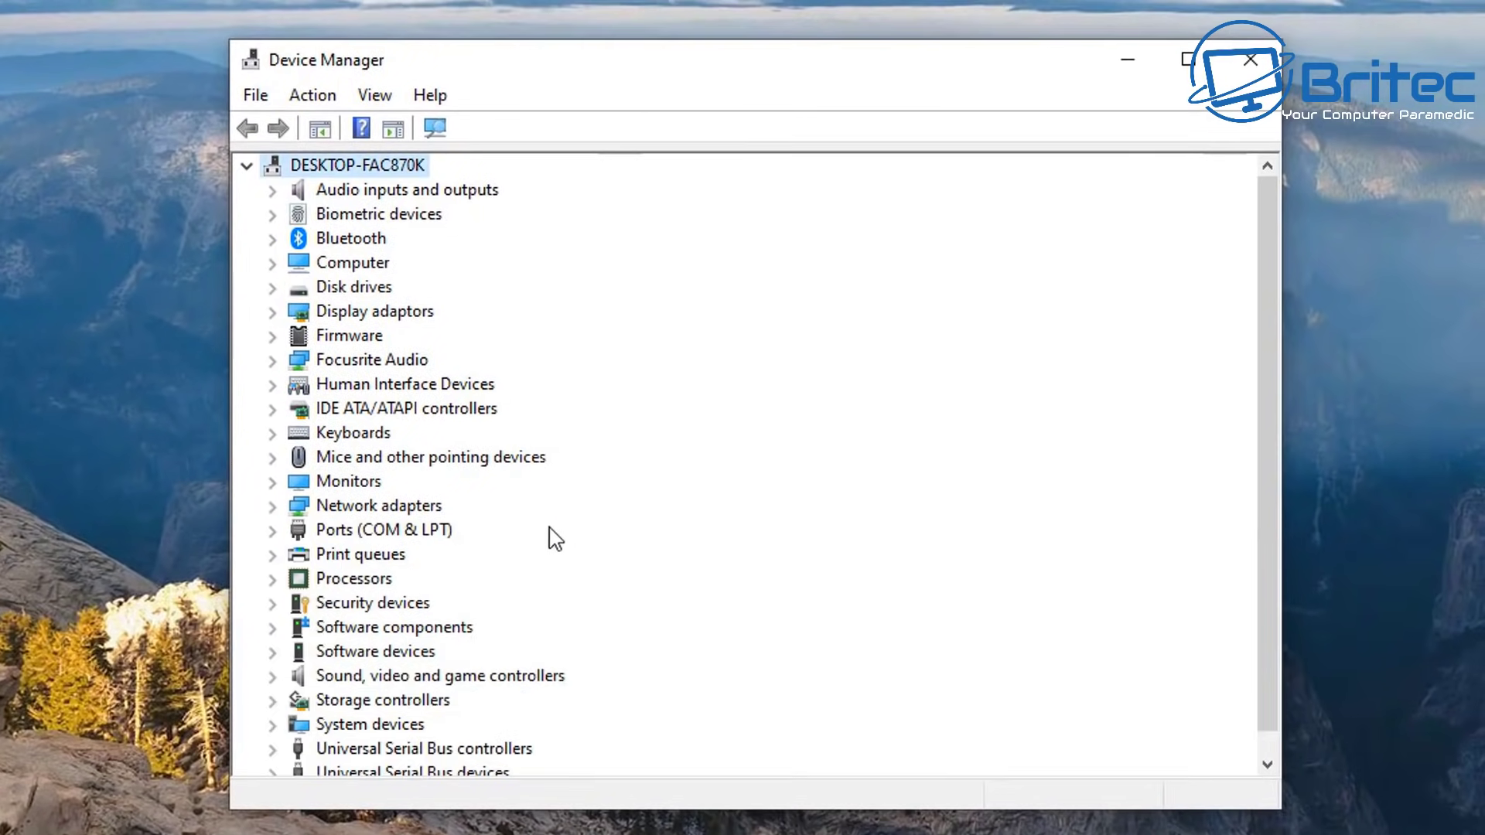
scroll(444, 577, down, 1)
click(367, 656)
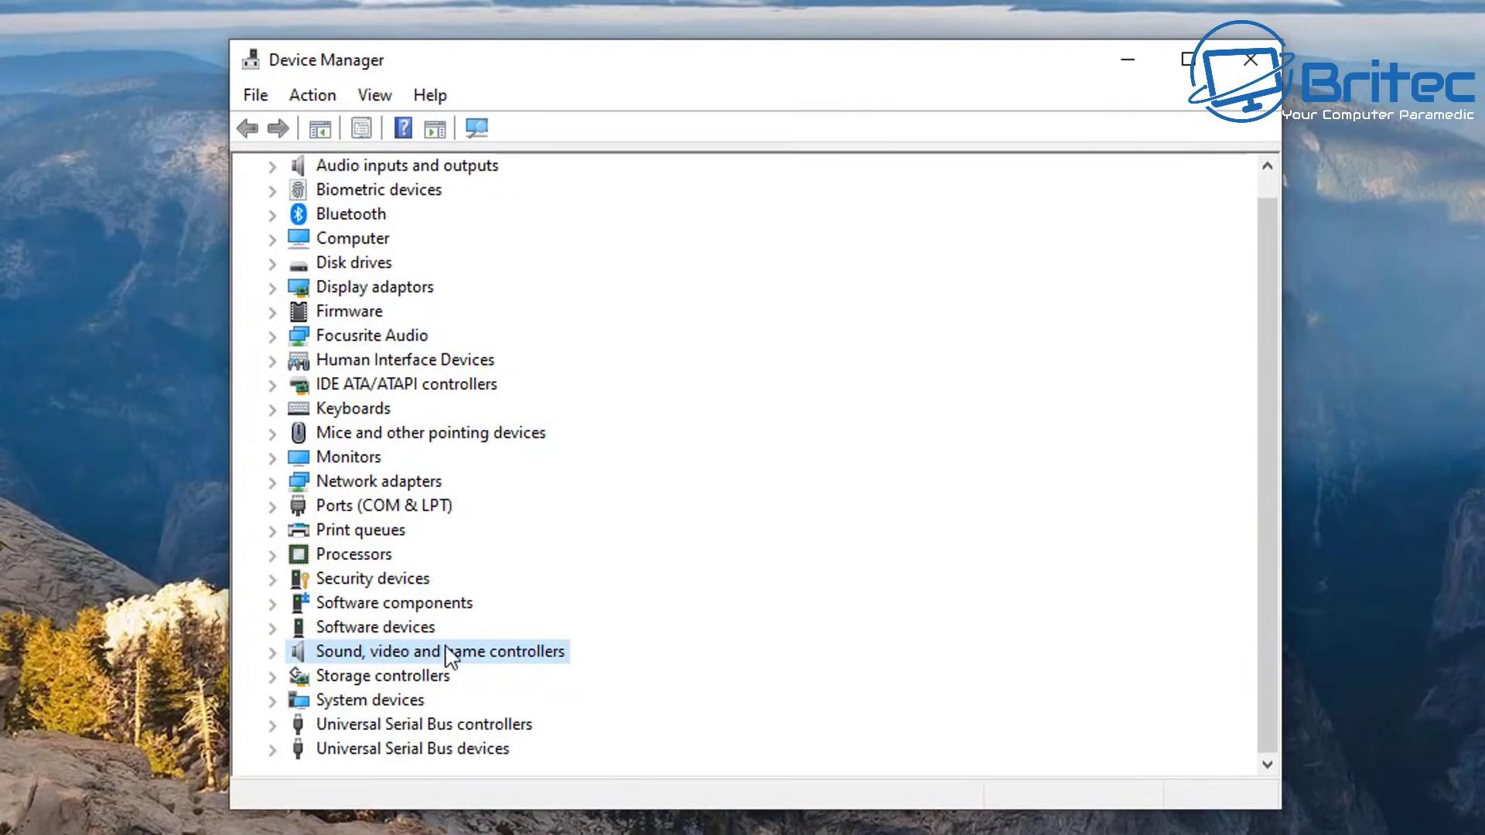
click(272, 652)
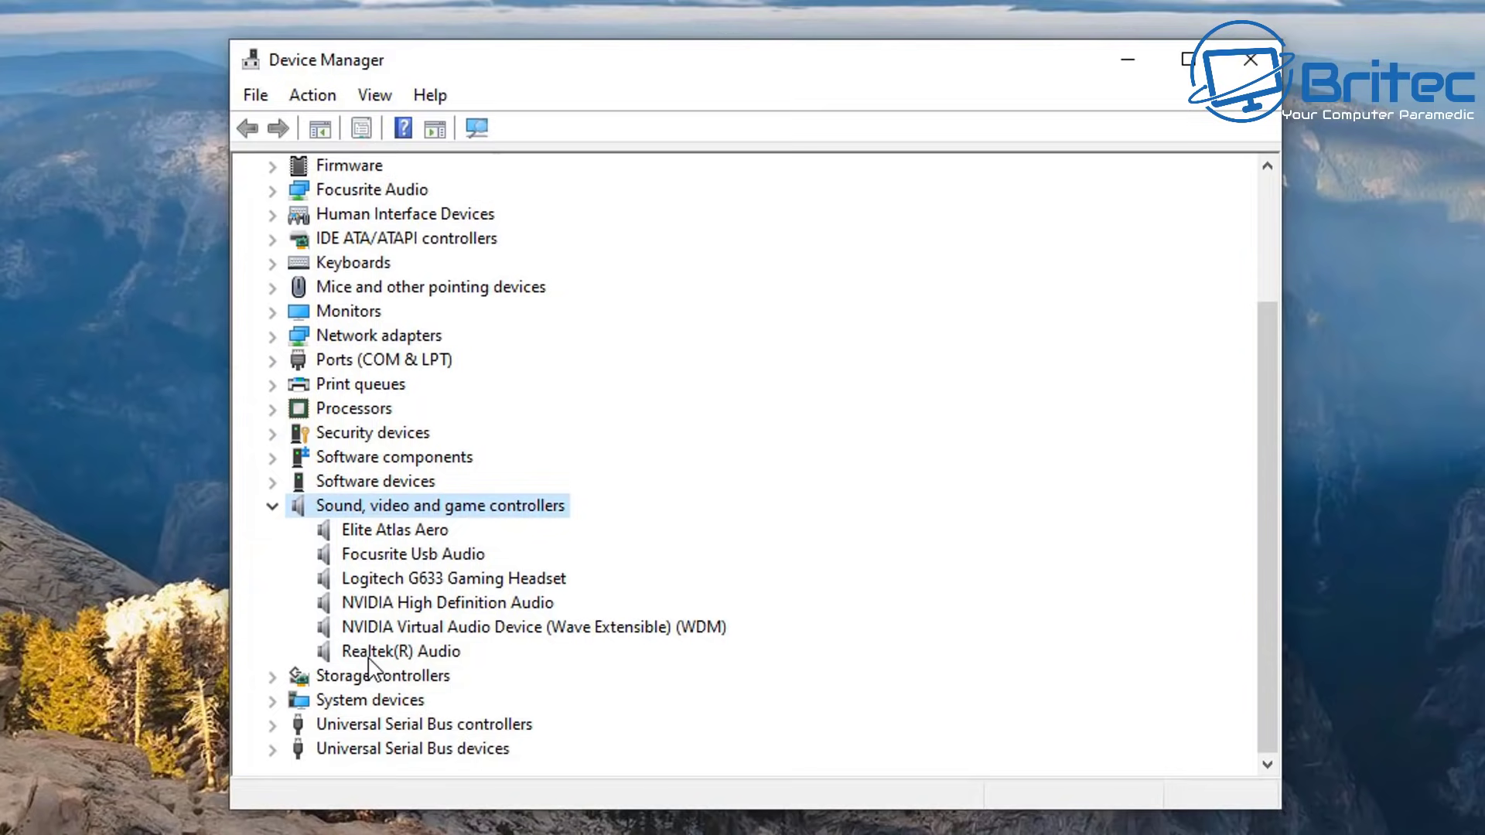
click(436, 654)
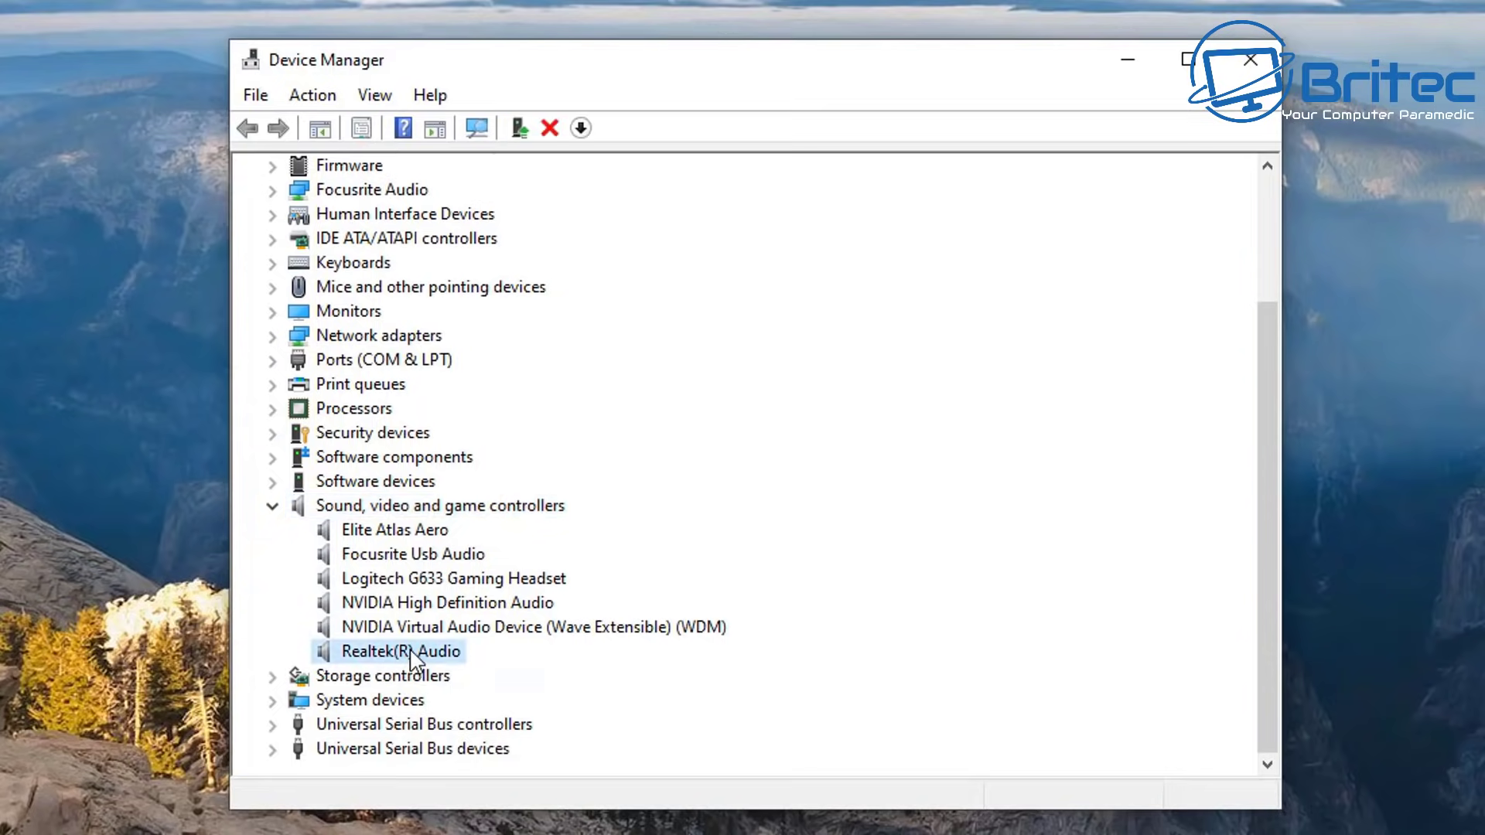
Disable the Realtek(R) Audio device, confirming with Yes.
right_click(414, 658)
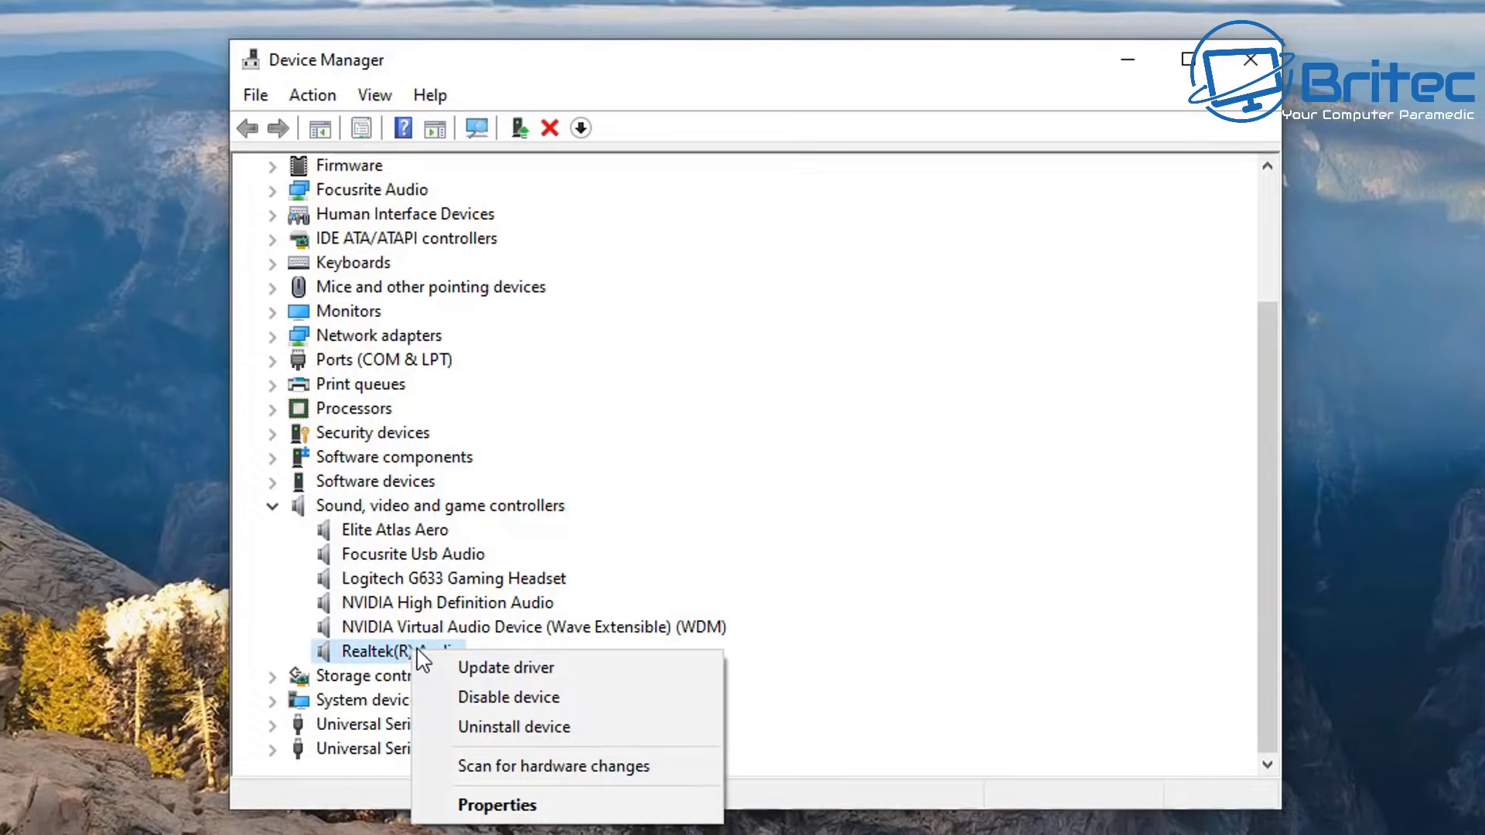
click(501, 698)
click(882, 496)
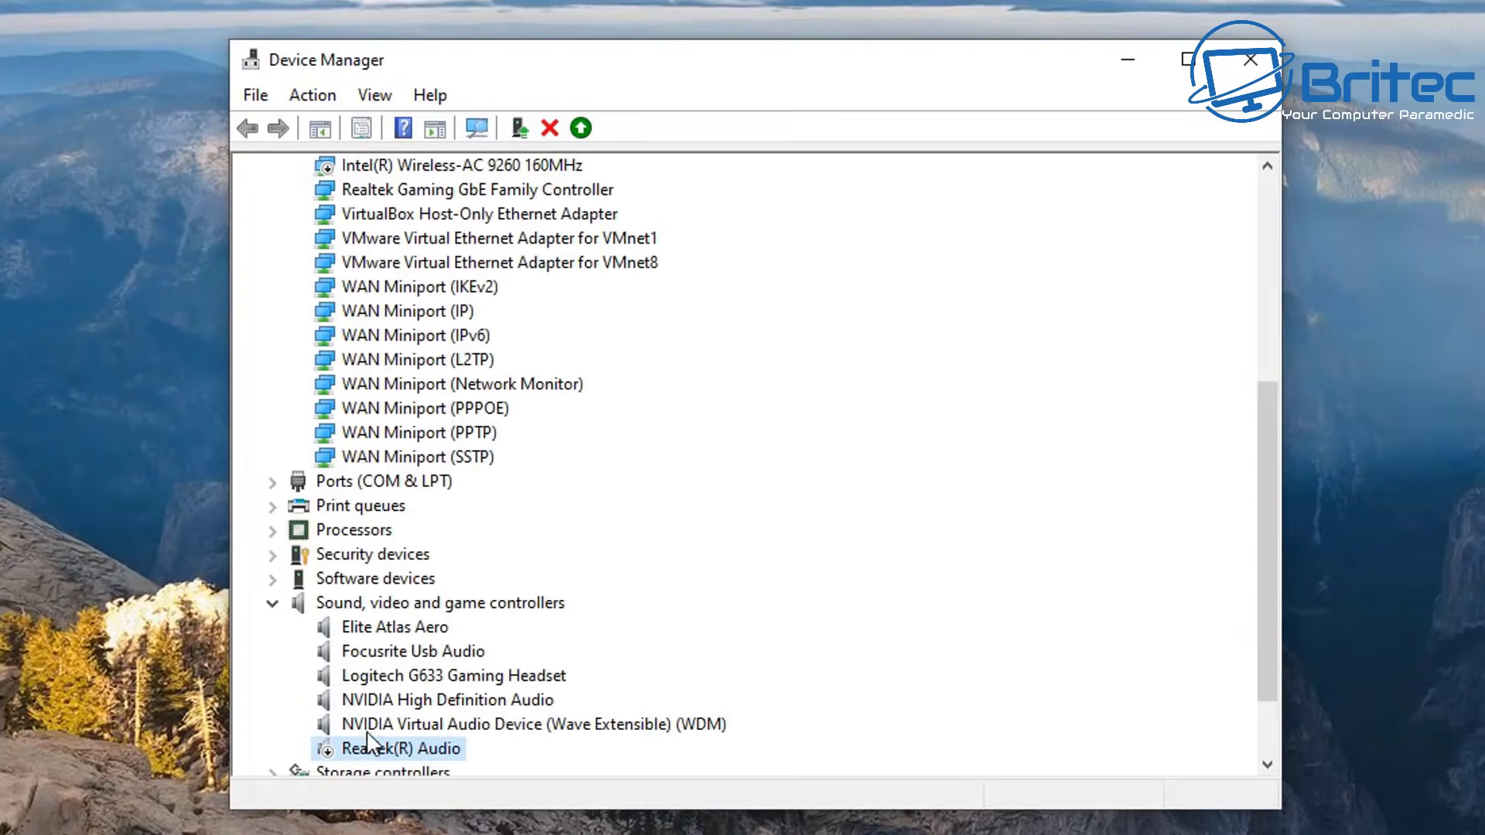
scroll(500, 697, down, 3)
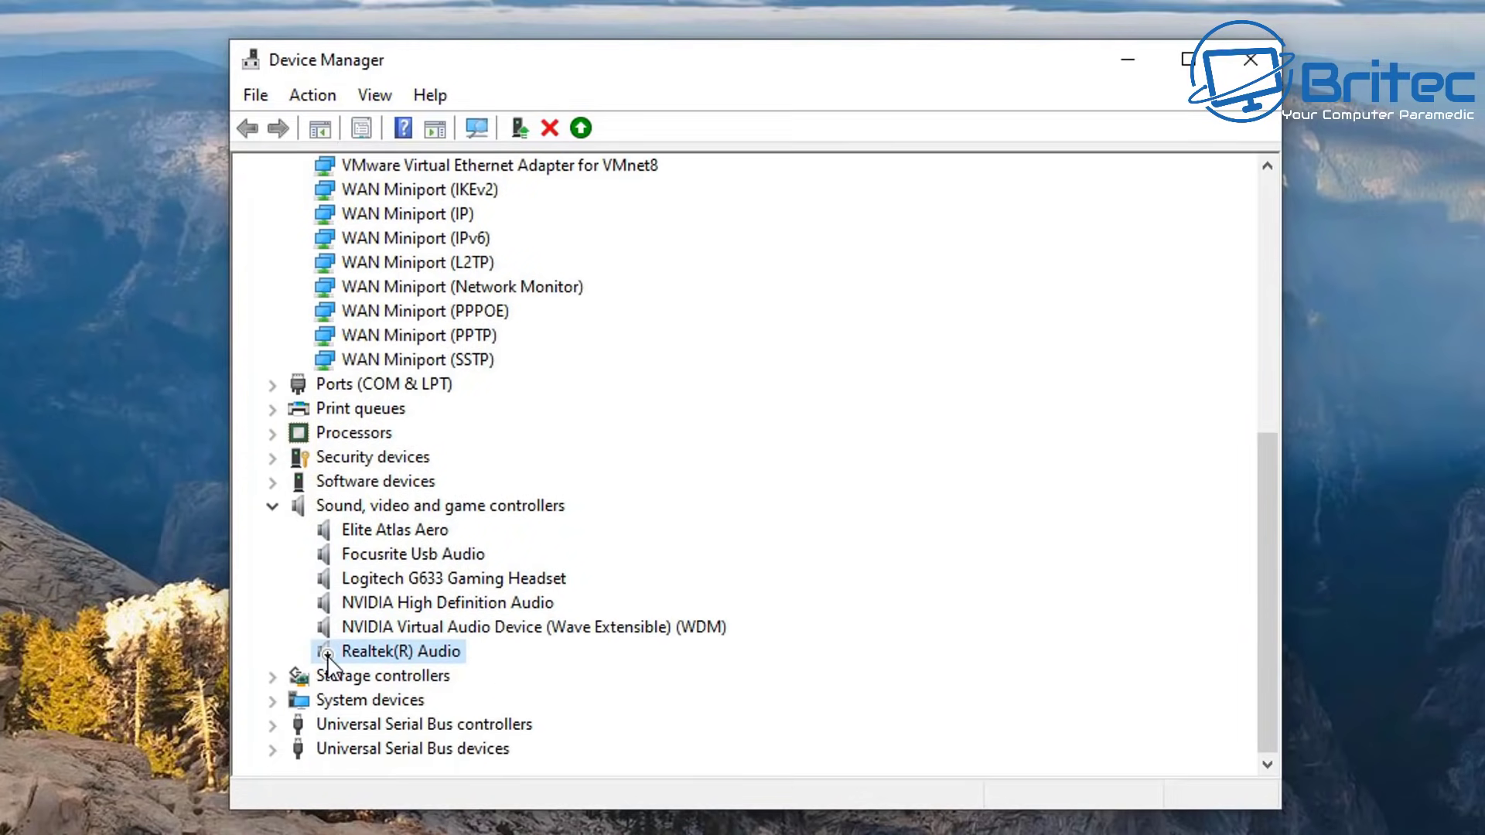
Start Update driver on Realtek(R) Audio and choose Browse my computer for drivers.
right_click(395, 657)
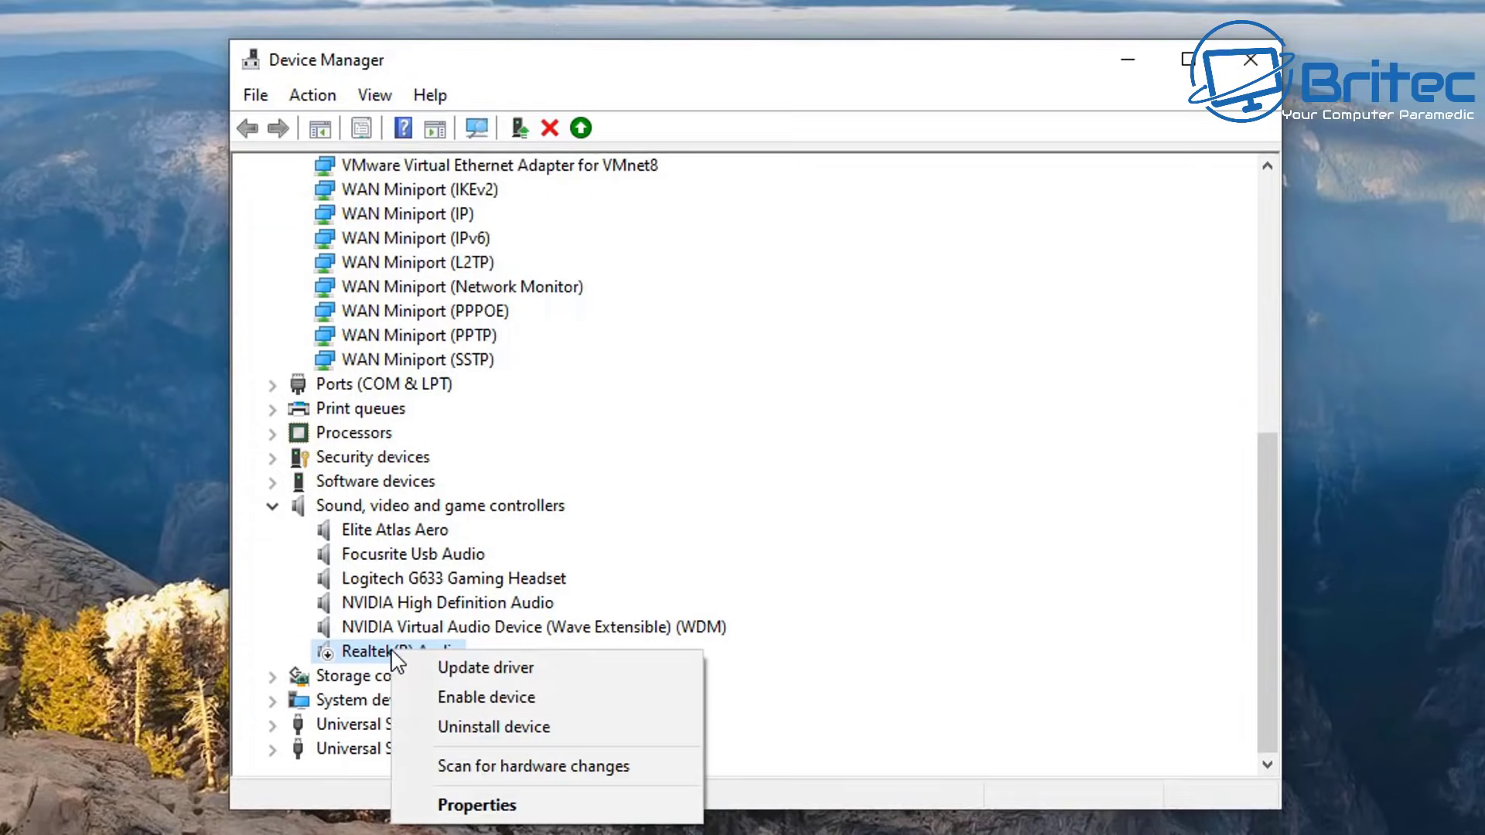
click(467, 669)
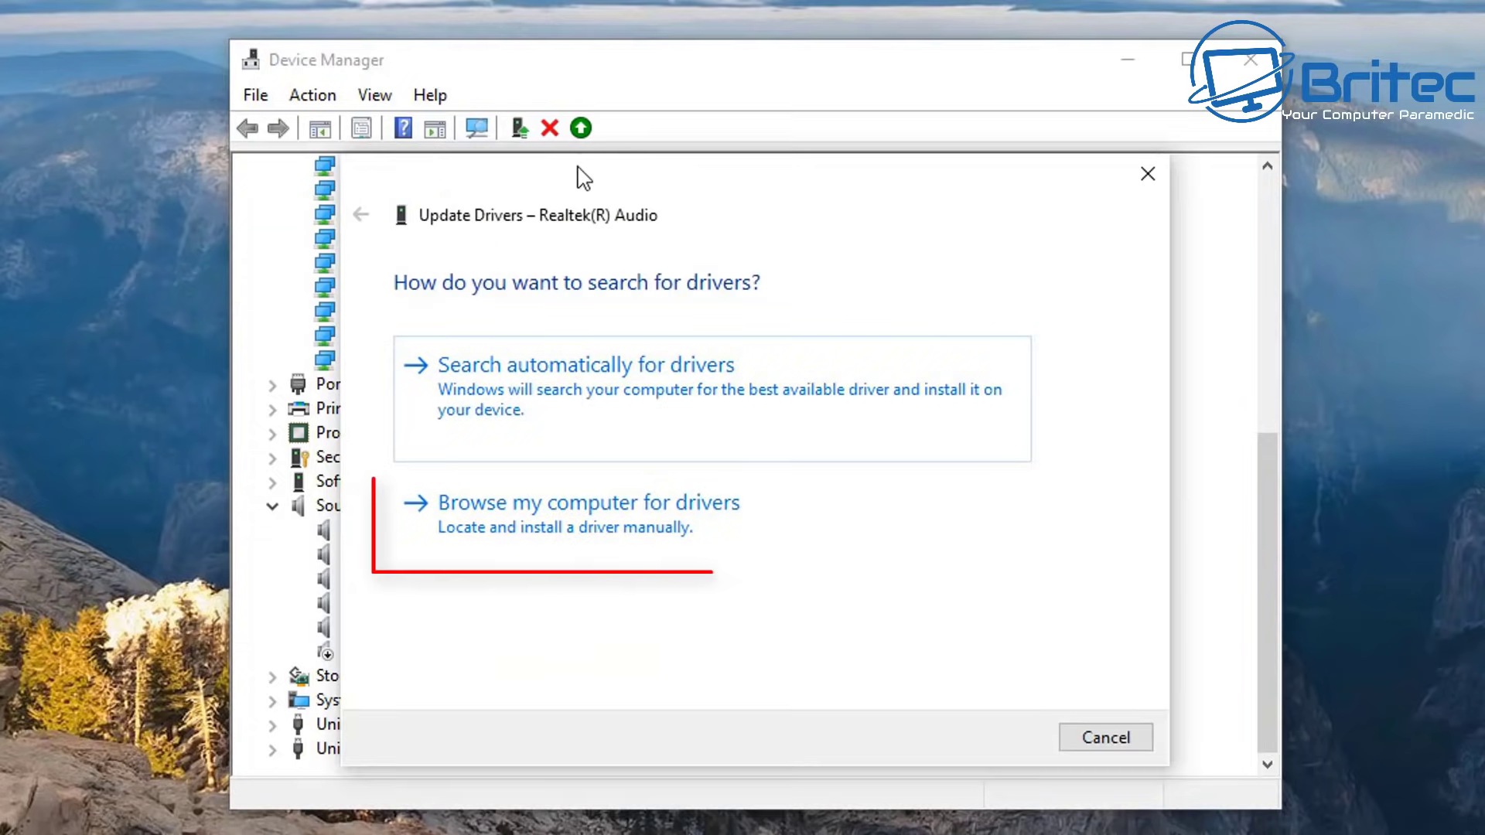
click(554, 524)
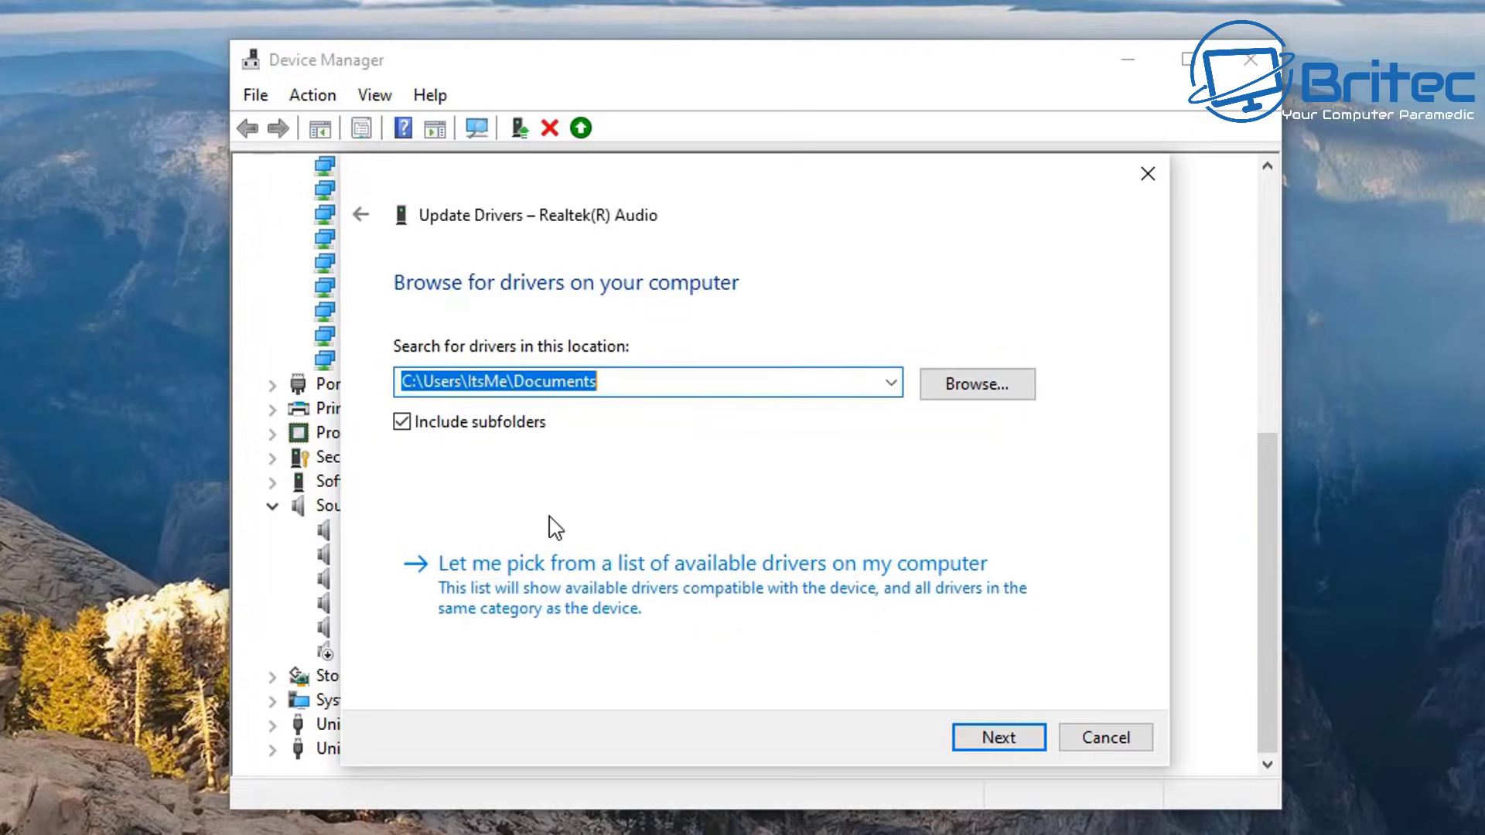
Install the generic High Definition Audio Device driver from the list, accepting the warning.
click(571, 600)
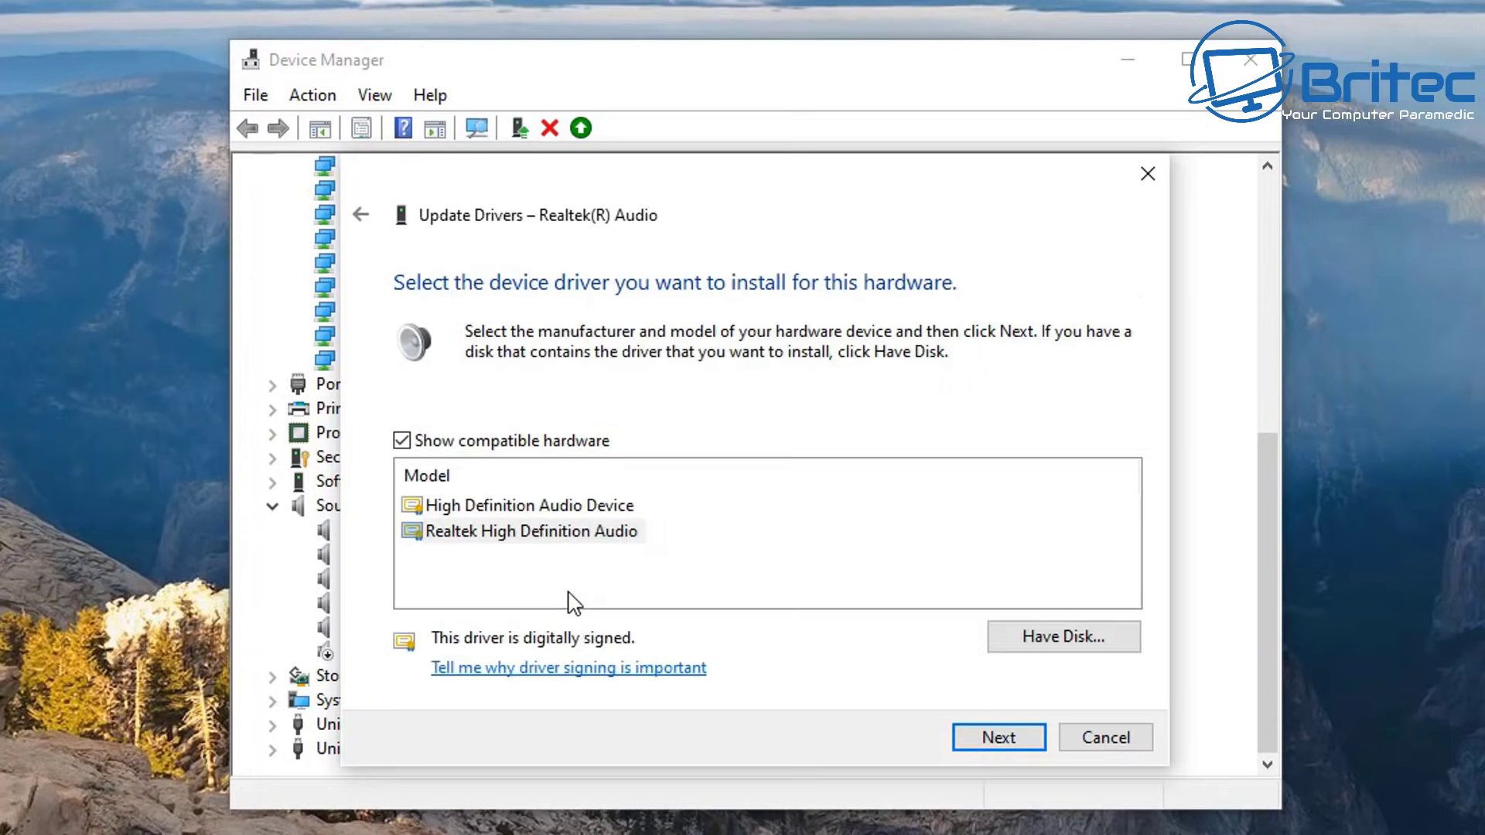
click(523, 534)
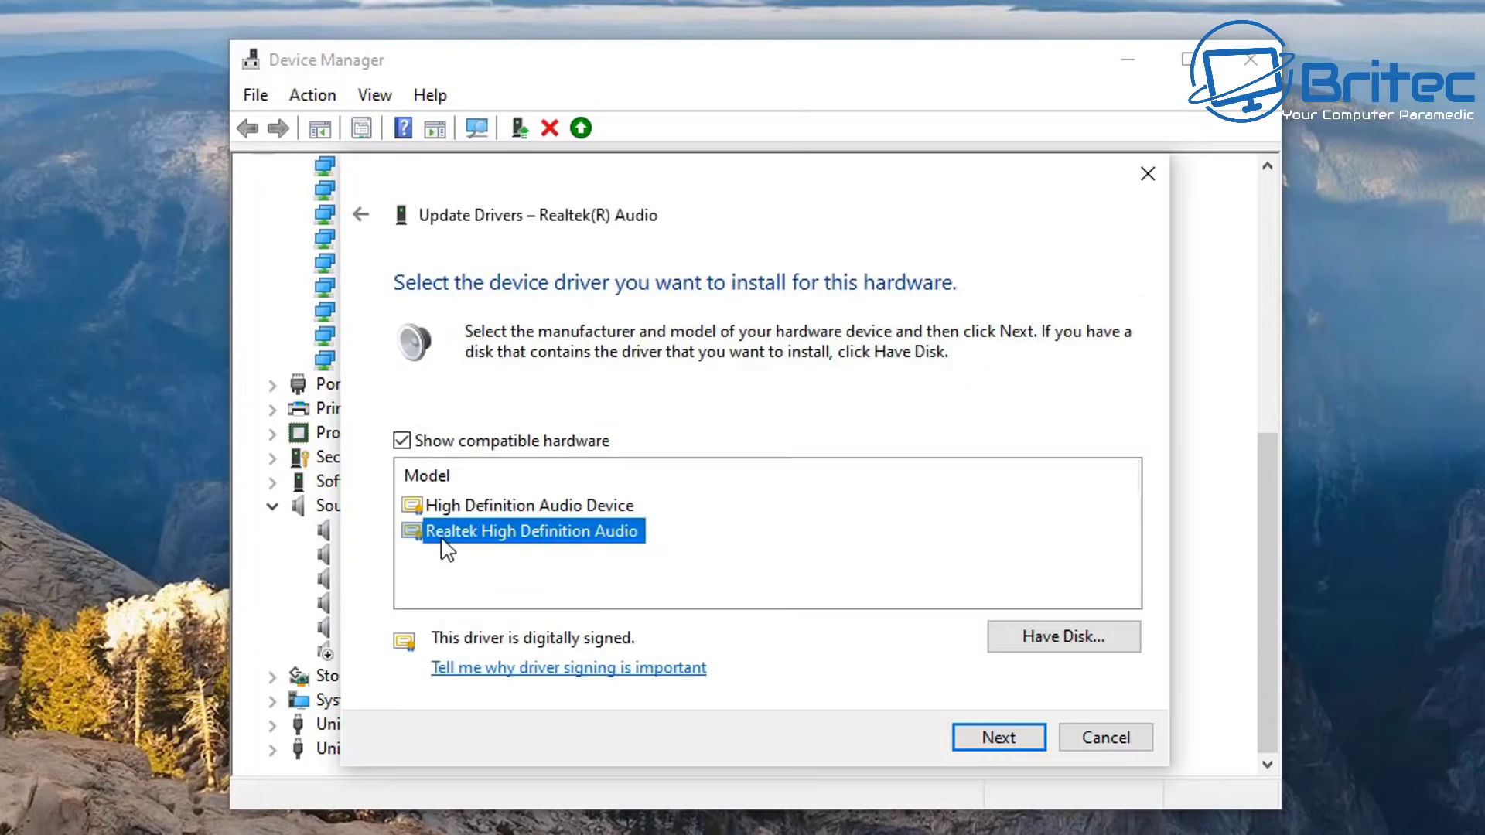
click(516, 504)
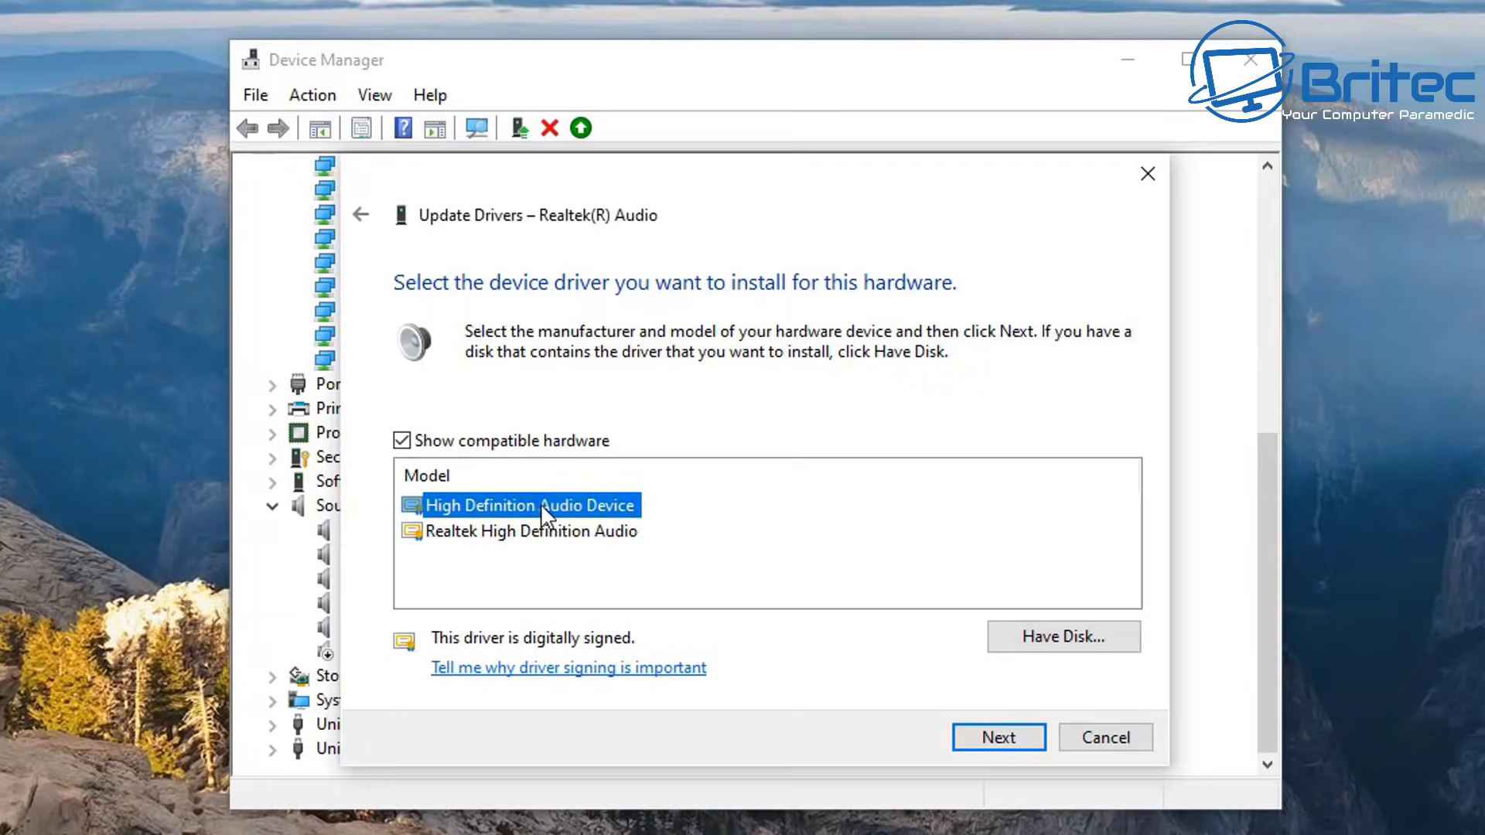
click(1000, 738)
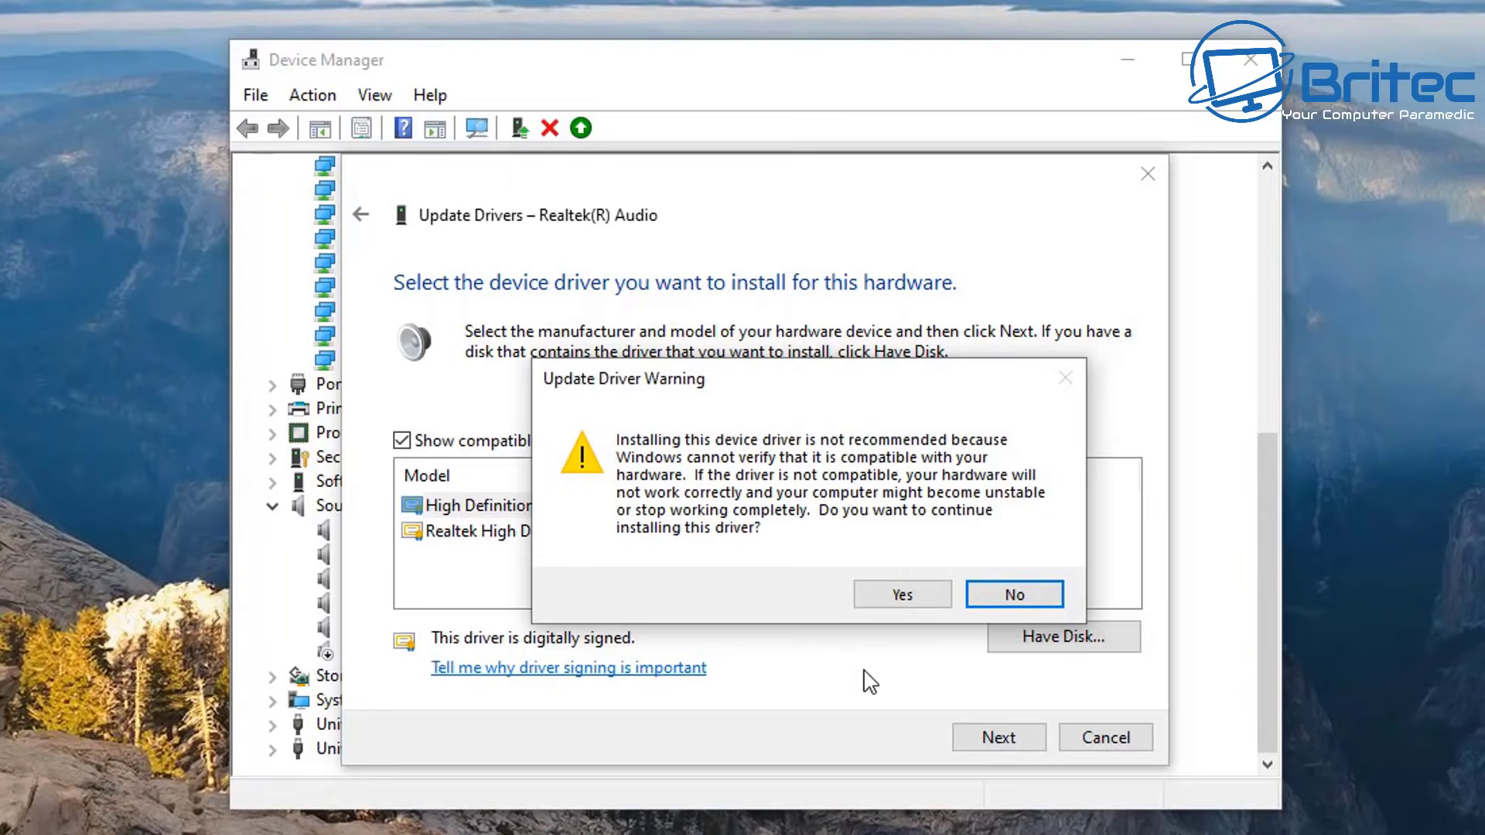
click(903, 596)
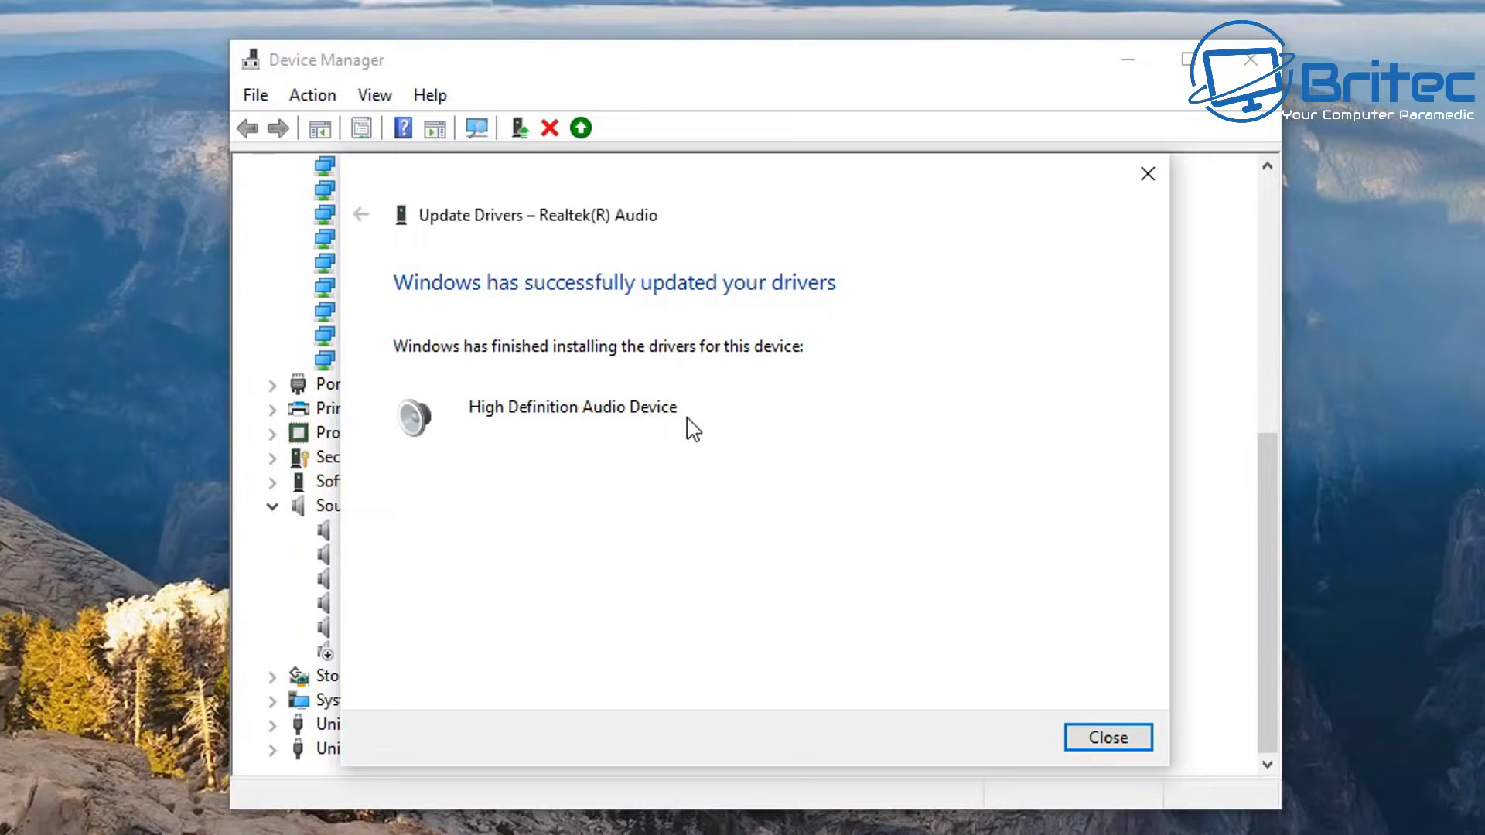
click(1110, 738)
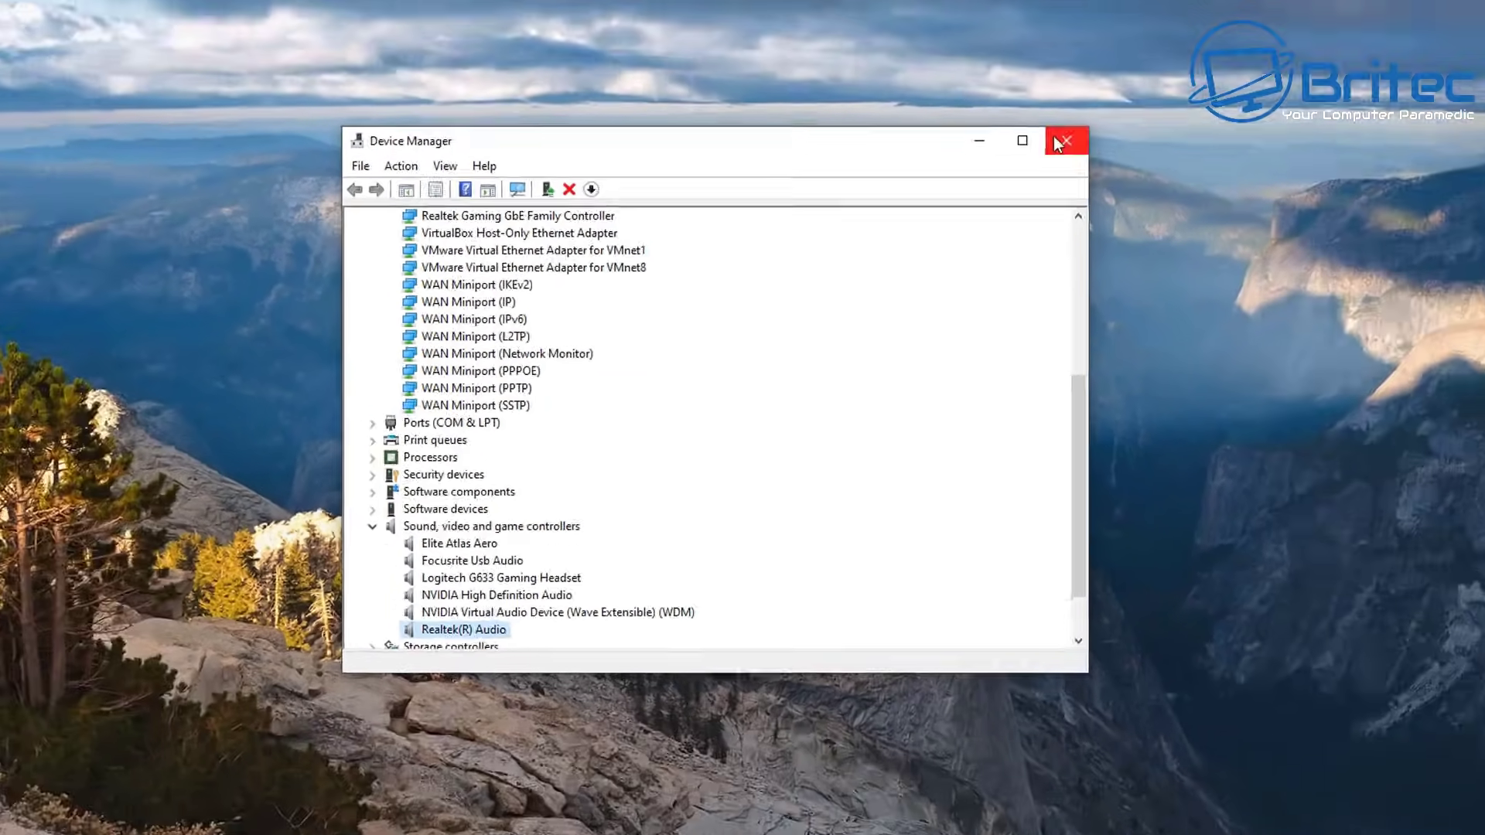
Close Device Manager, reopen the Sound playback list and select Speakers (Realtek(R) Audio).
click(1250, 60)
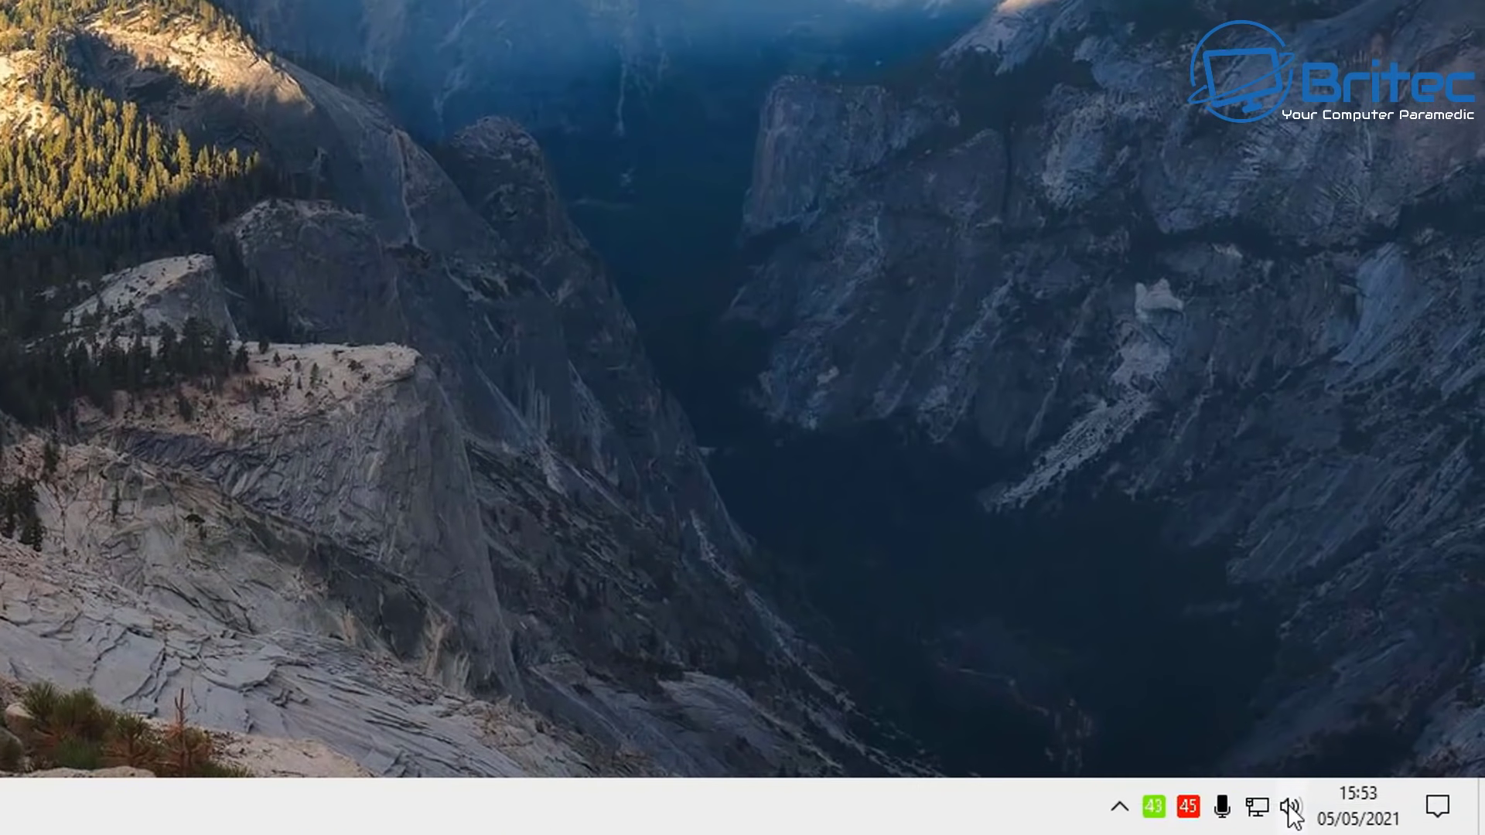
right_click(1290, 809)
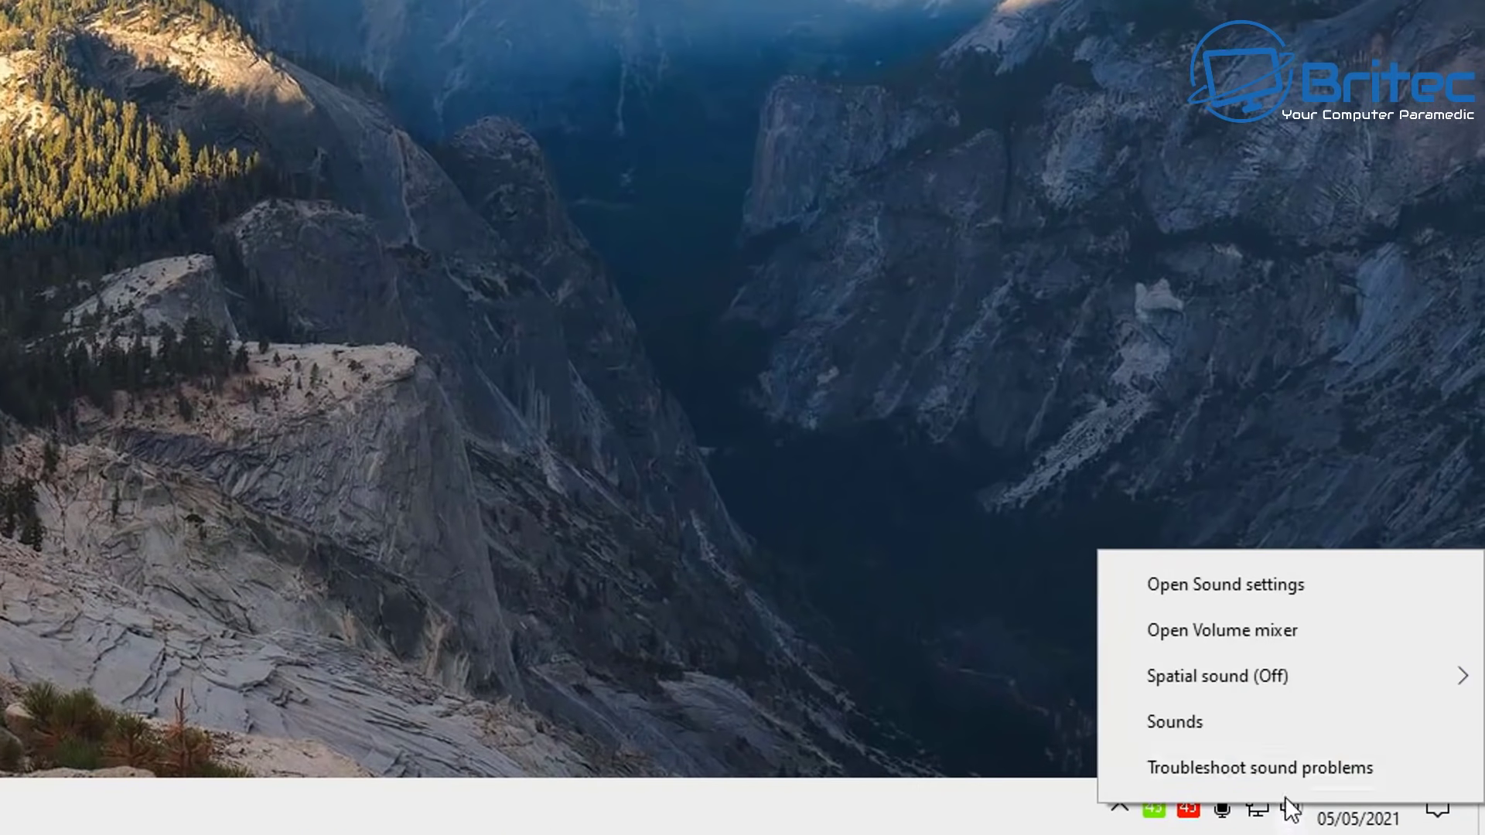
click(1219, 724)
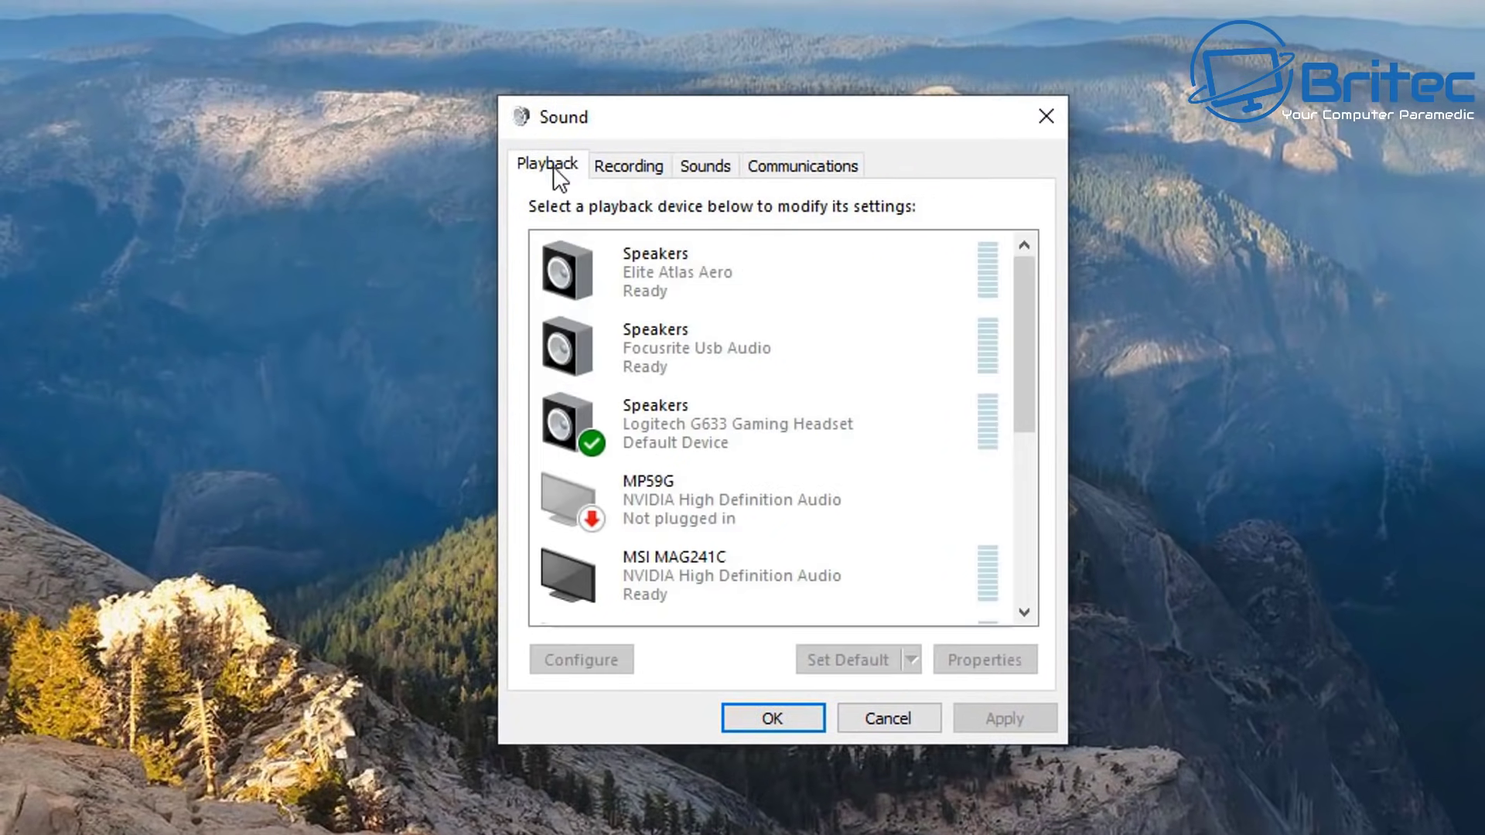
scroll(749, 530, down, 1)
scroll(749, 531, down, 2)
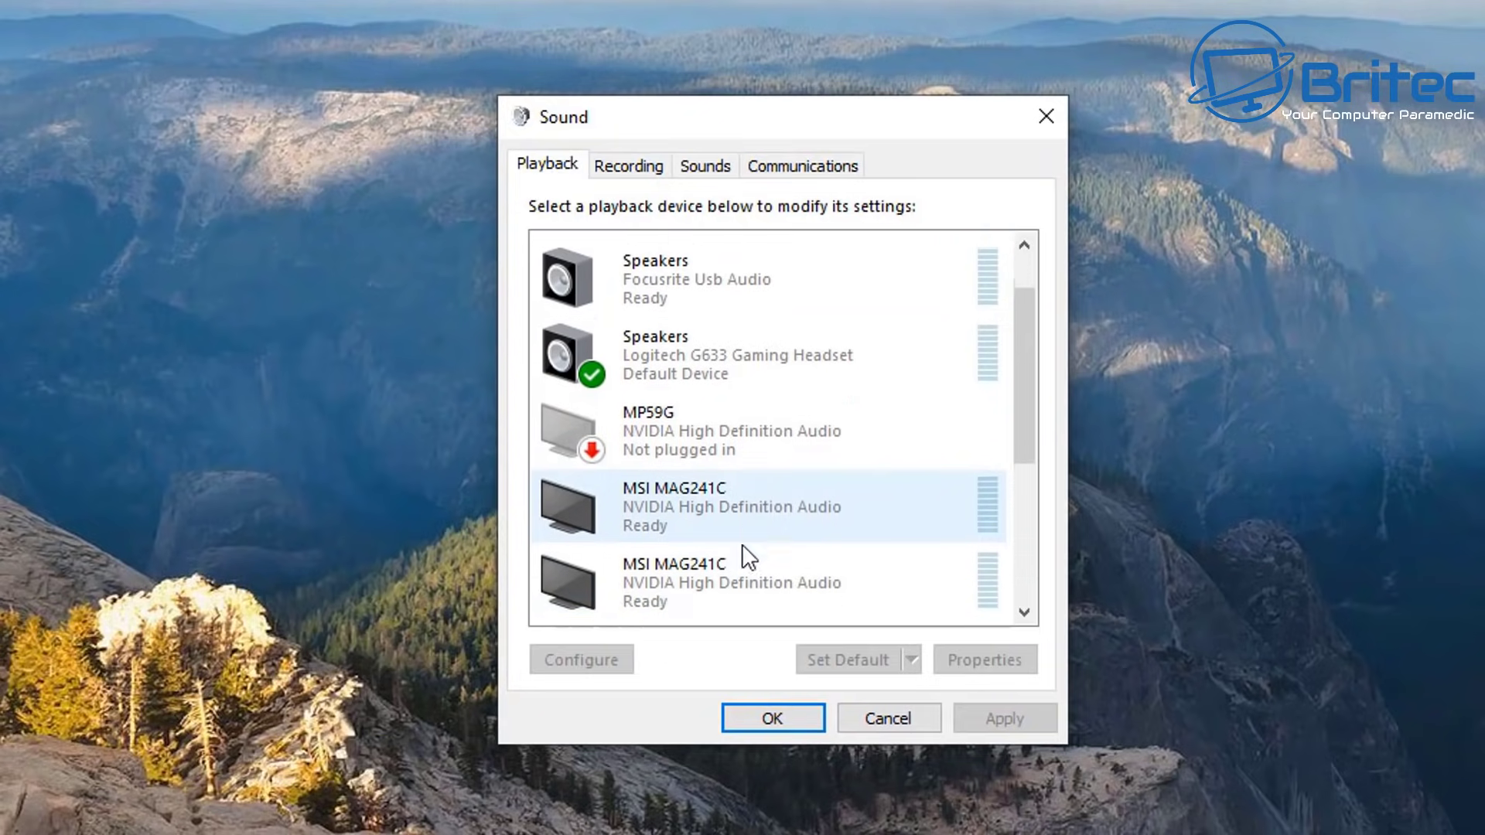
drag(1023, 447, 1022, 538)
click(697, 433)
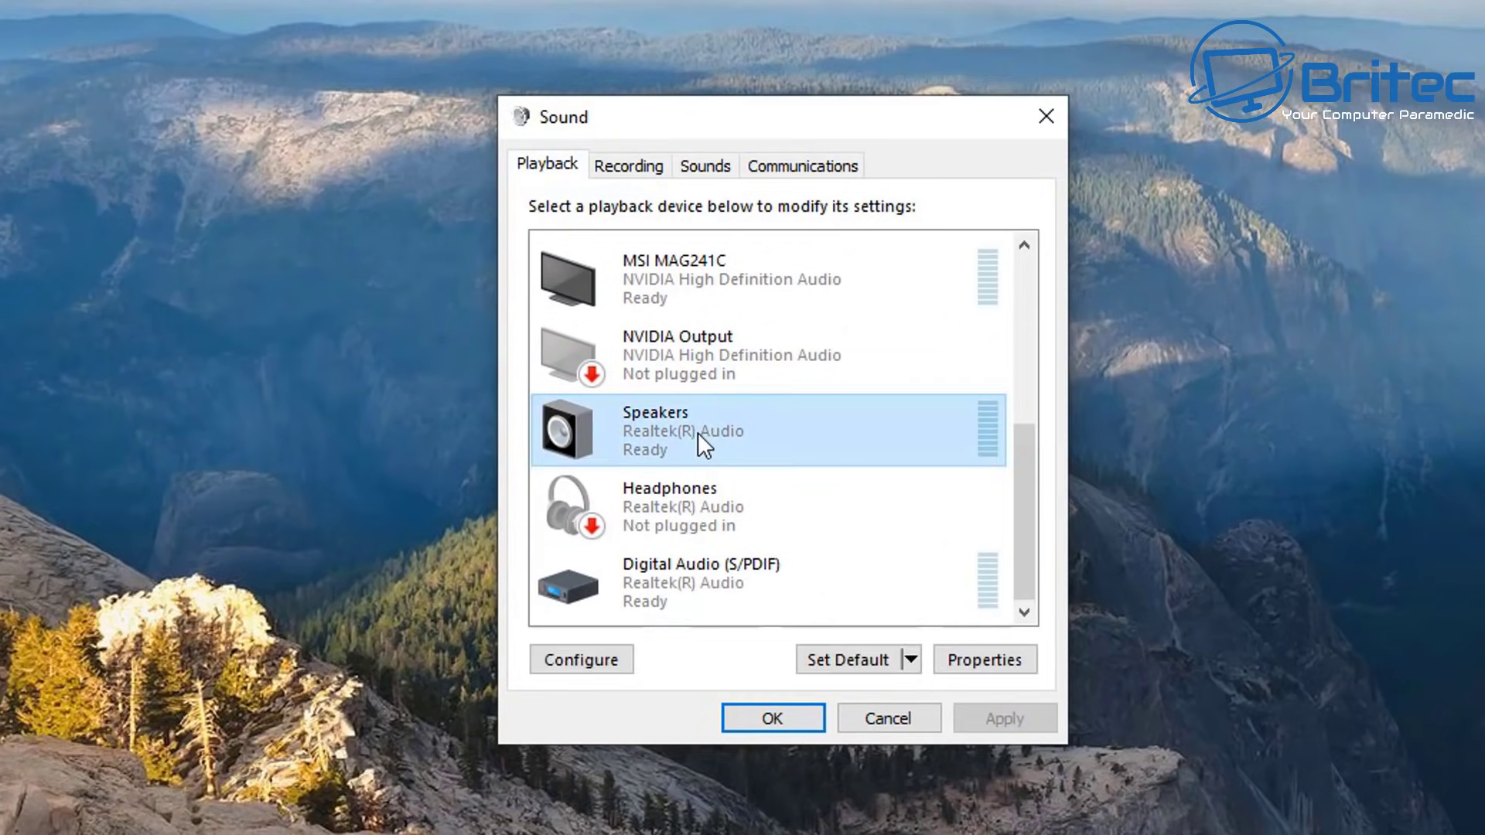
Open the Realtek Speakers properties and show the Enhancements tab.
double_click(697, 431)
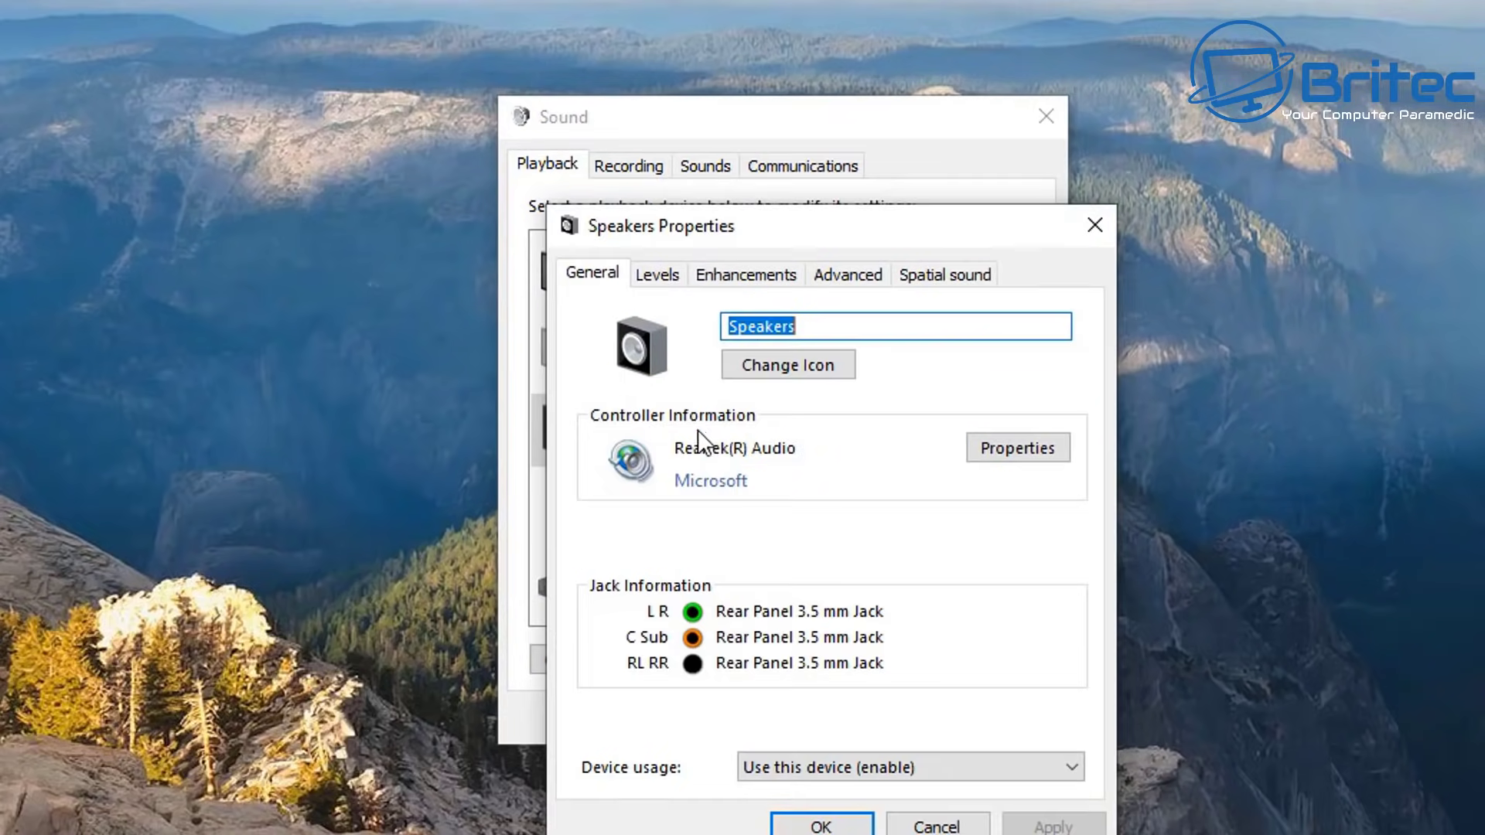
drag(806, 230, 767, 134)
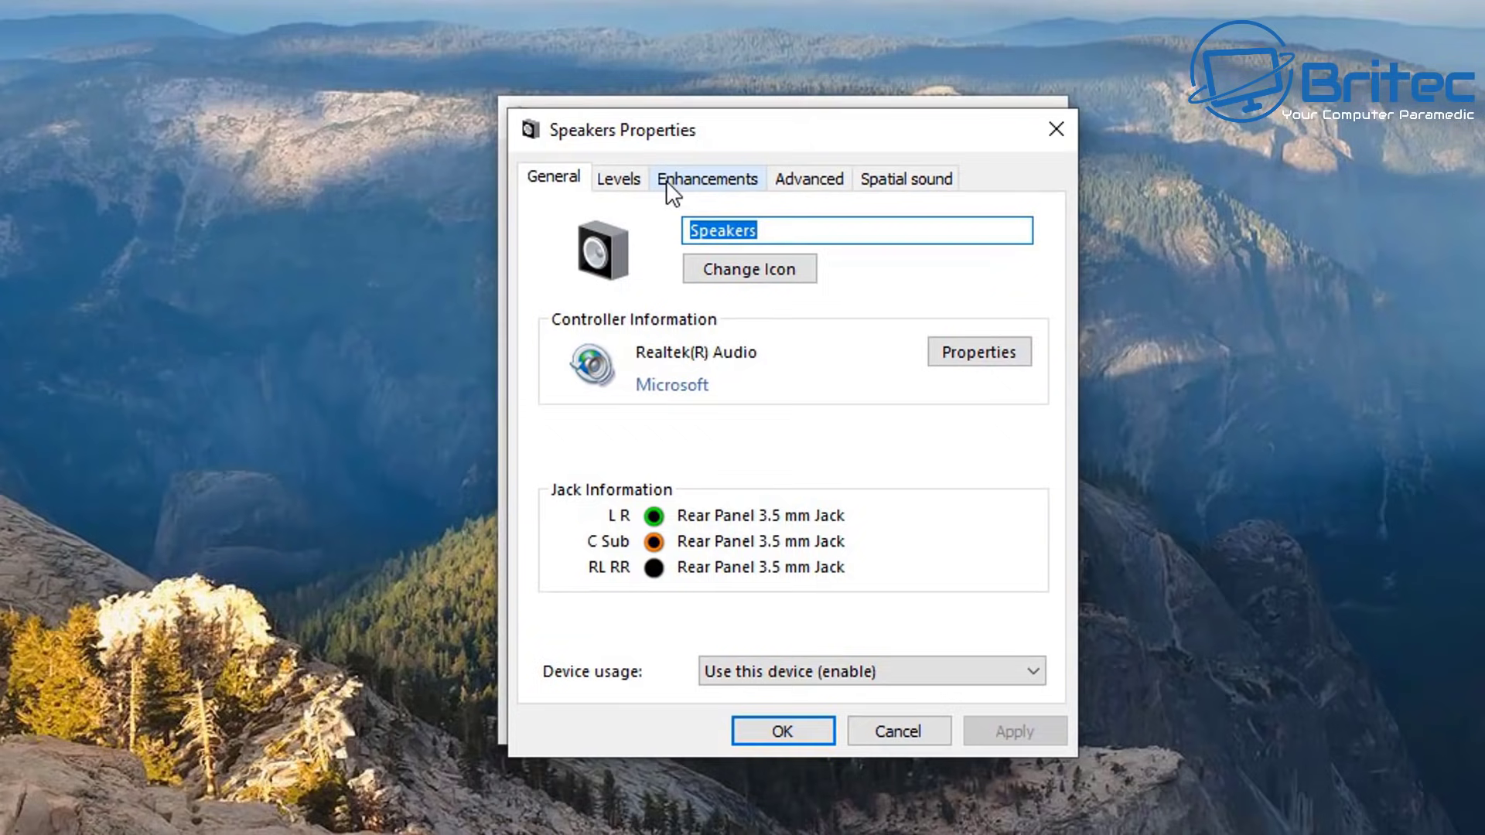
click(719, 177)
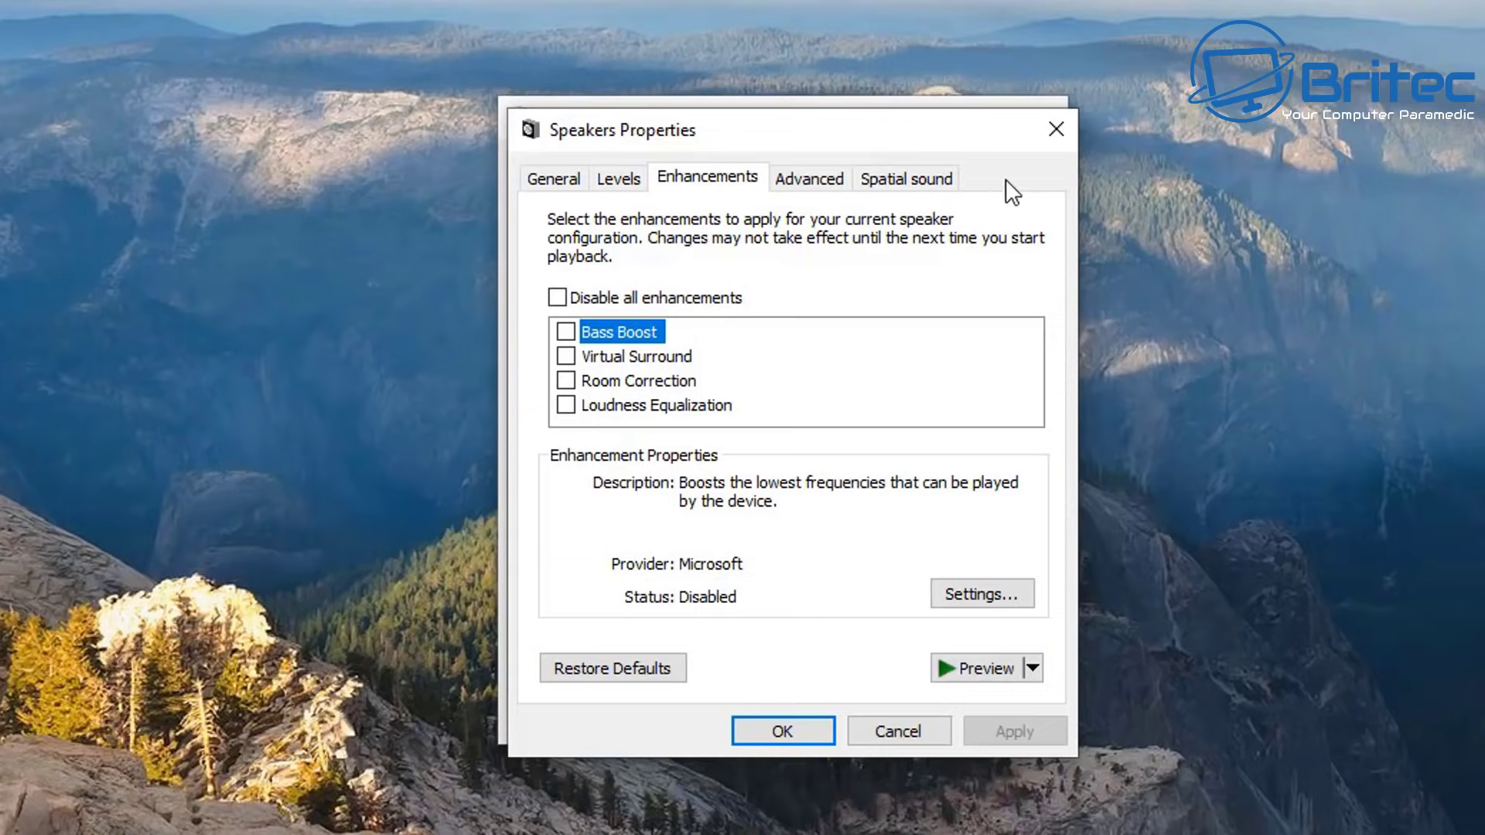
Try Bass Boost at the 6 dB level, then turn it back off.
click(580, 329)
click(988, 594)
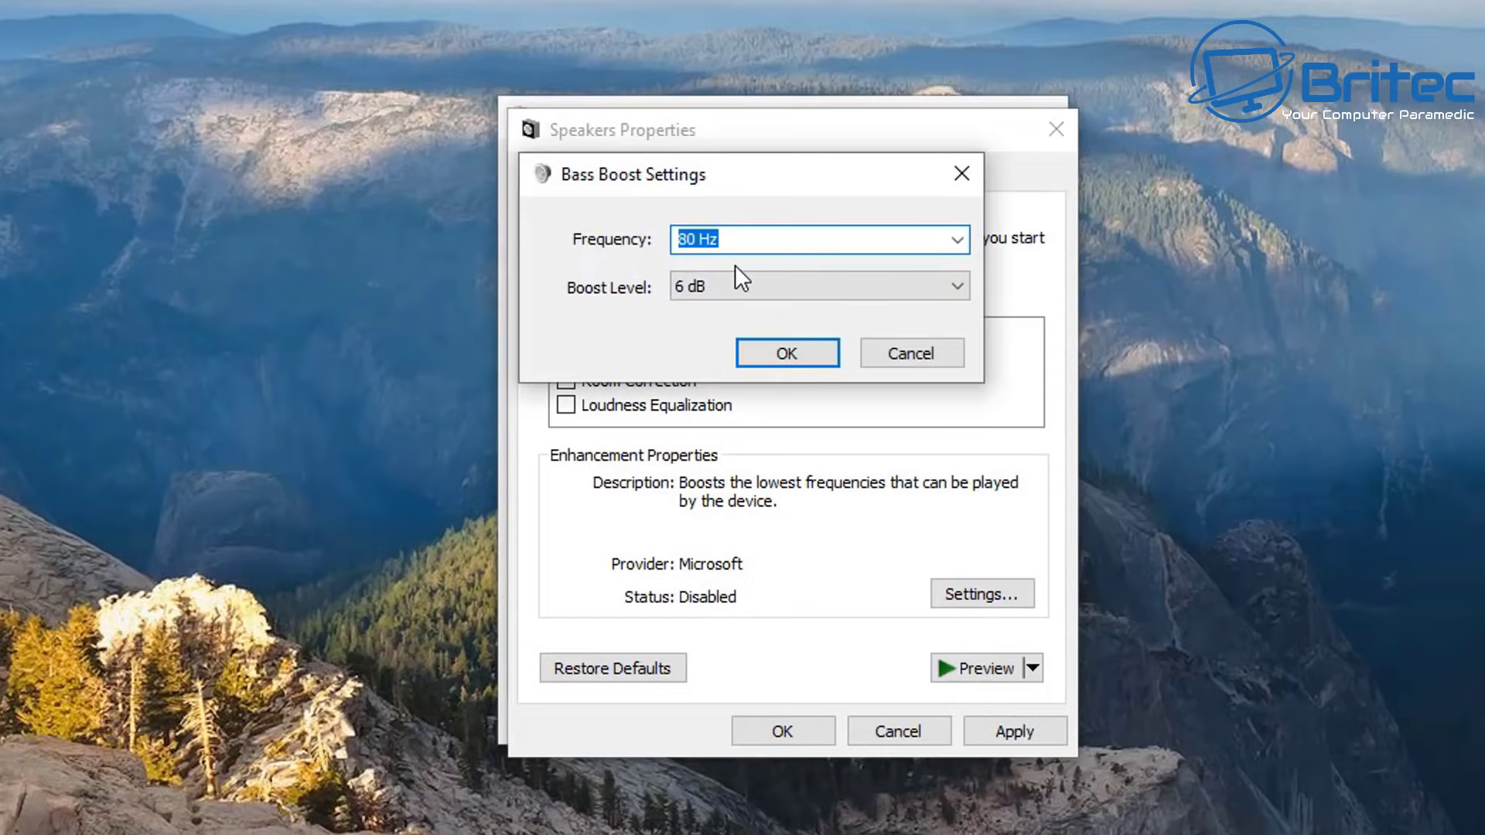
click(725, 293)
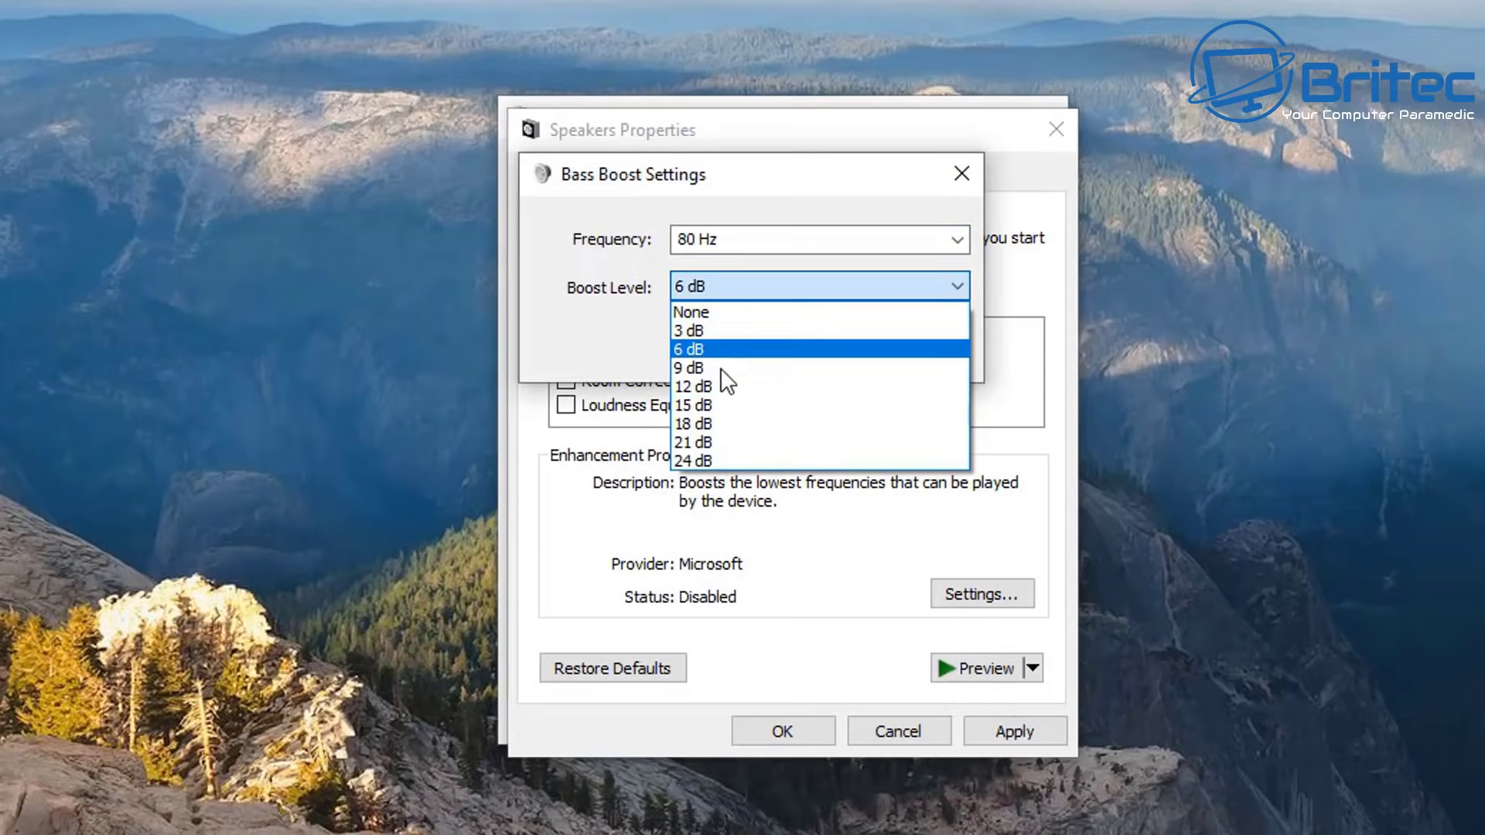
click(963, 174)
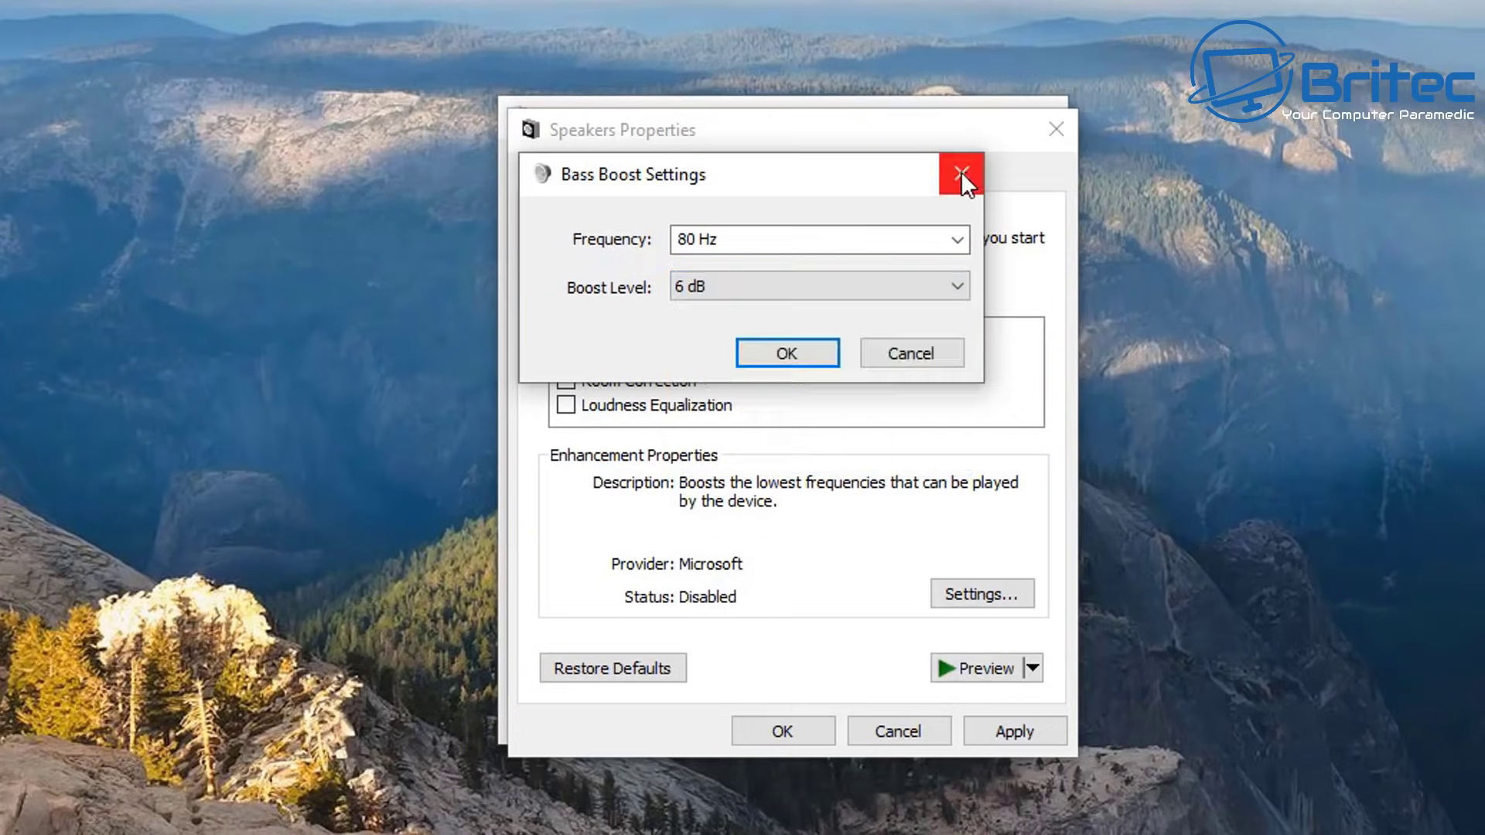
click(963, 174)
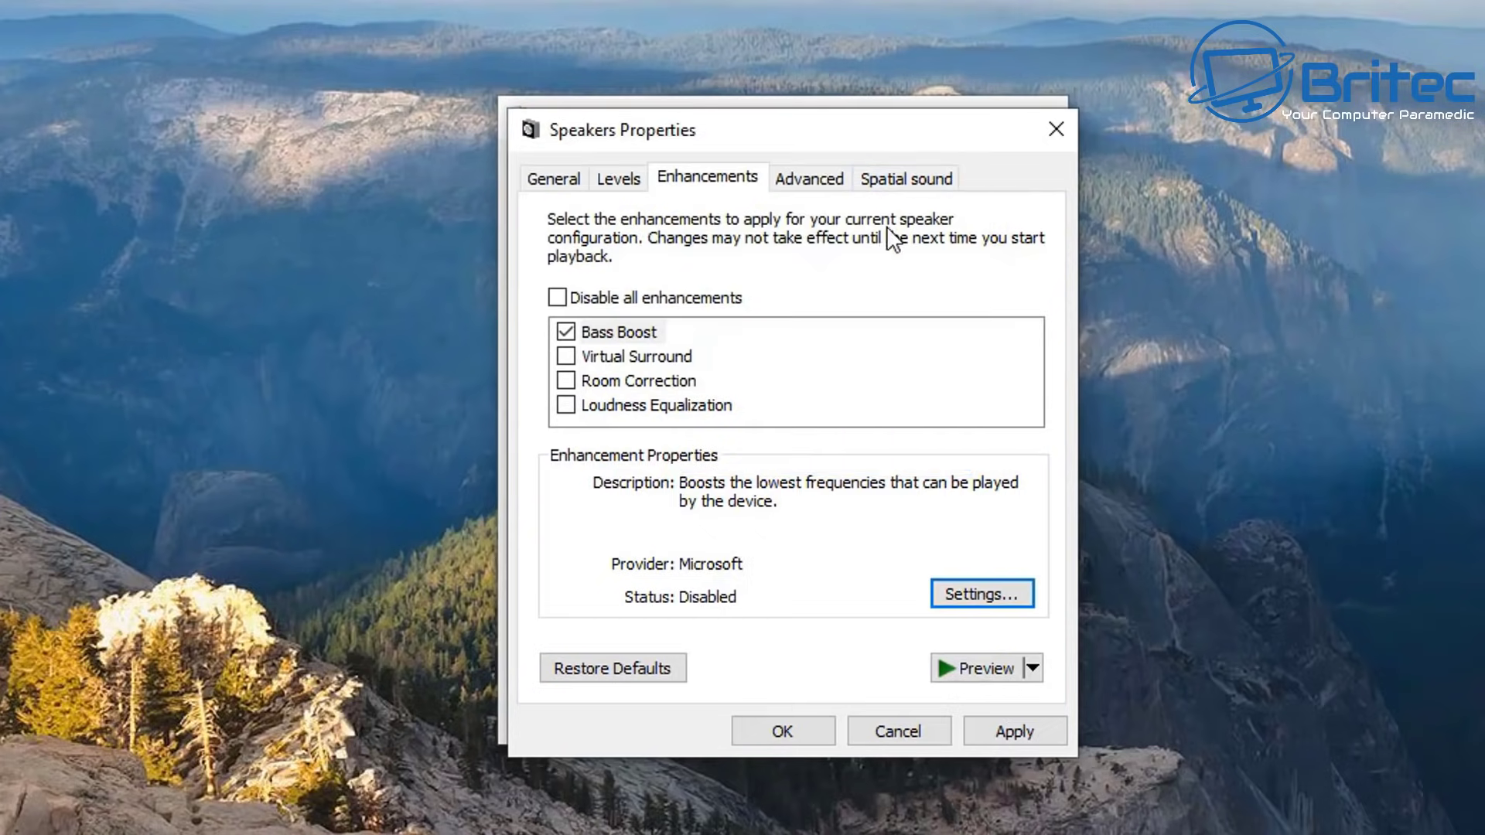
click(566, 332)
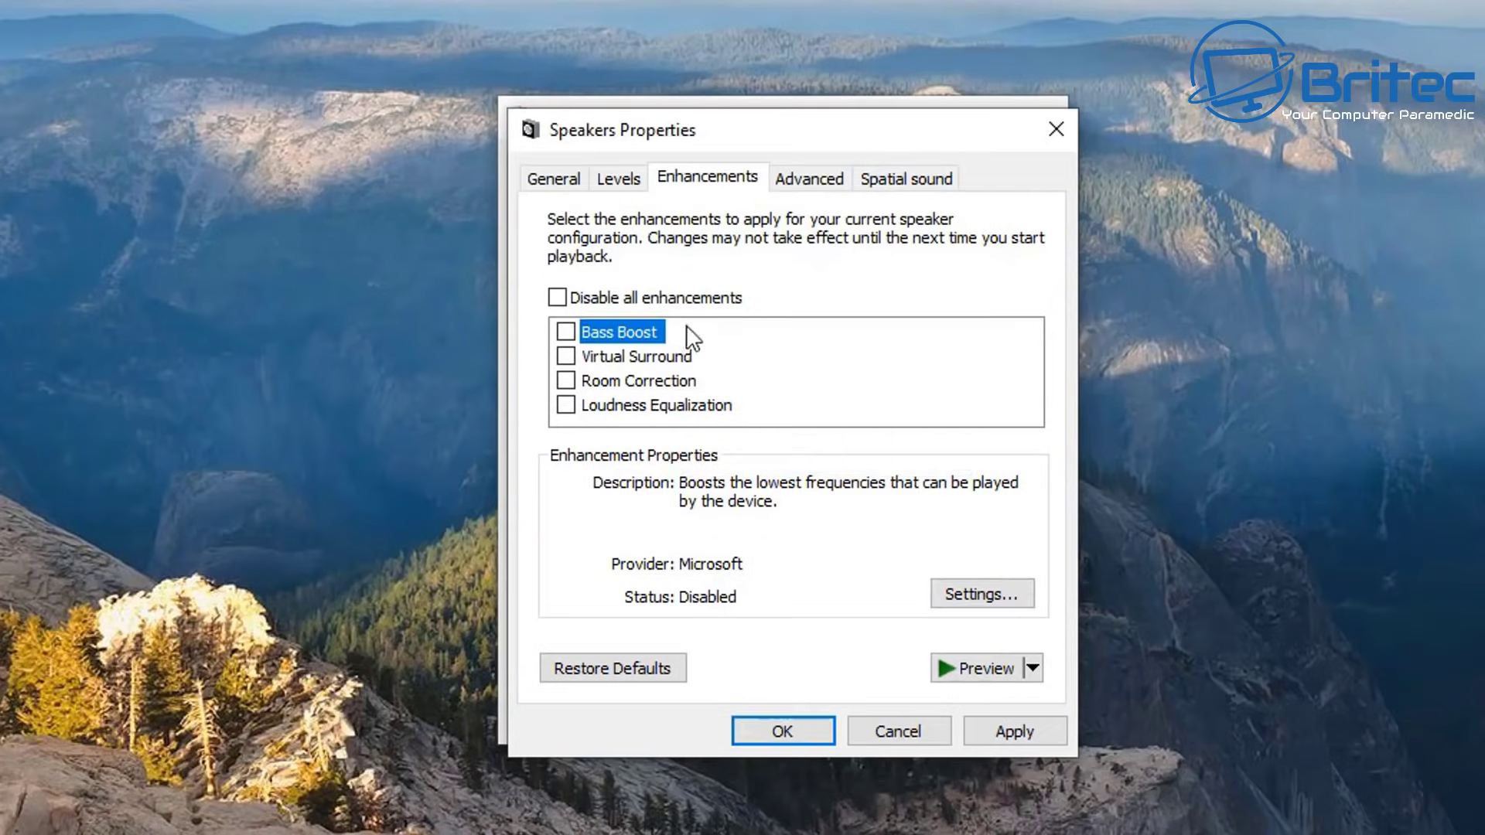
Try Loudness Equalization and its settings, turn it off, and cancel the properties.
click(566, 405)
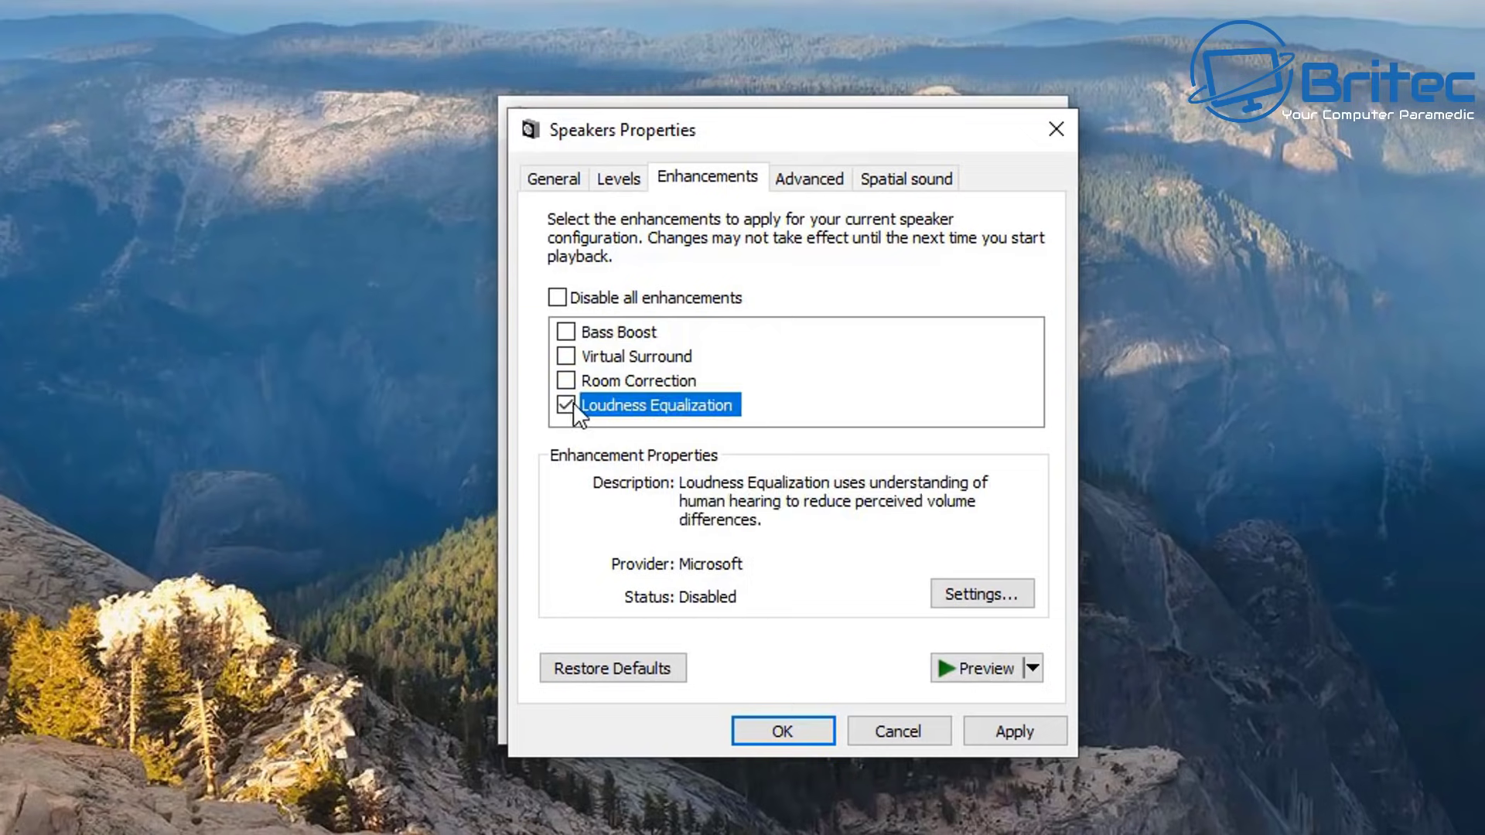
click(982, 593)
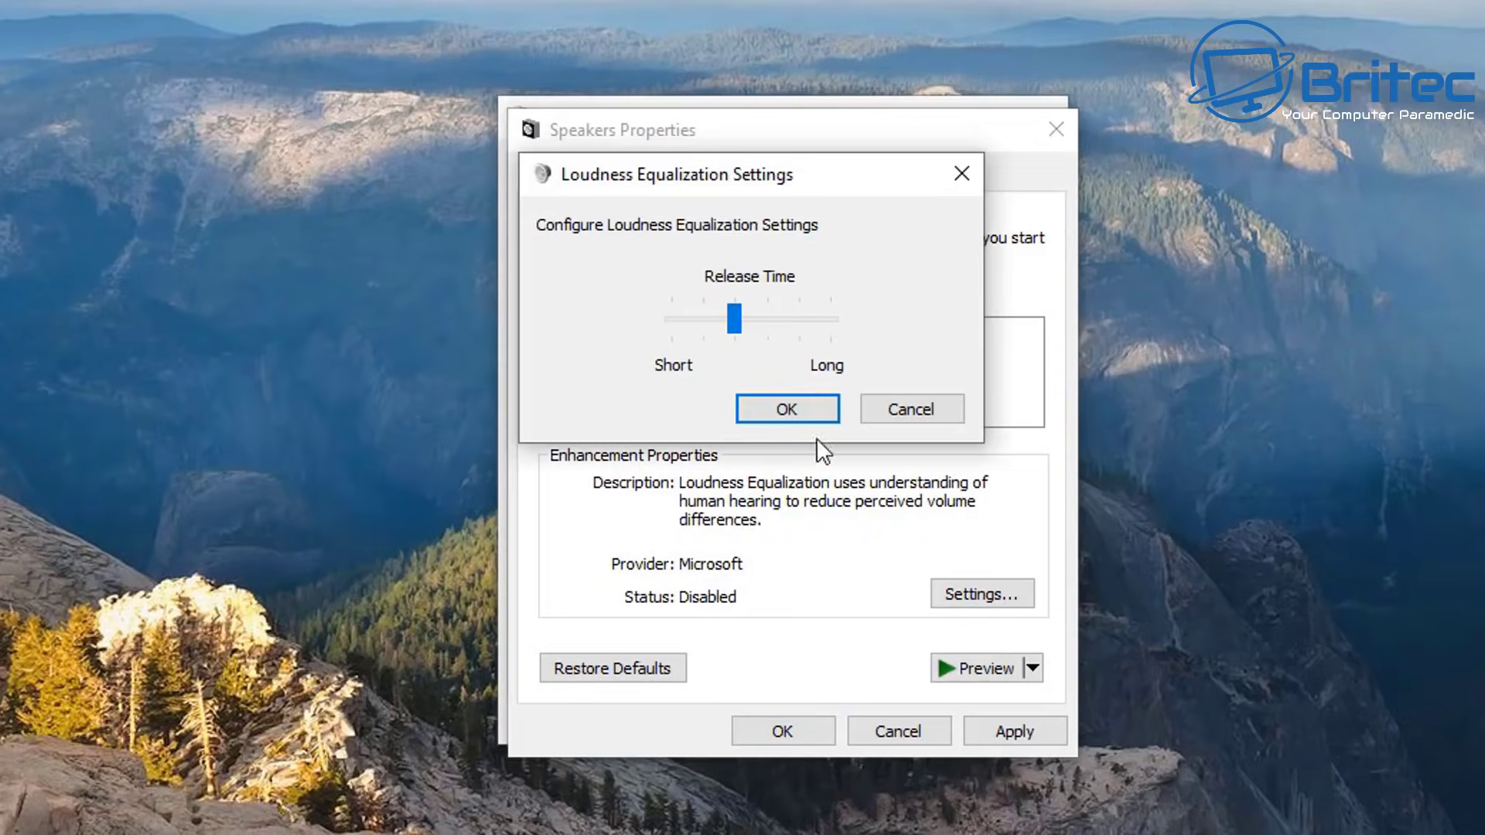
click(925, 415)
click(566, 405)
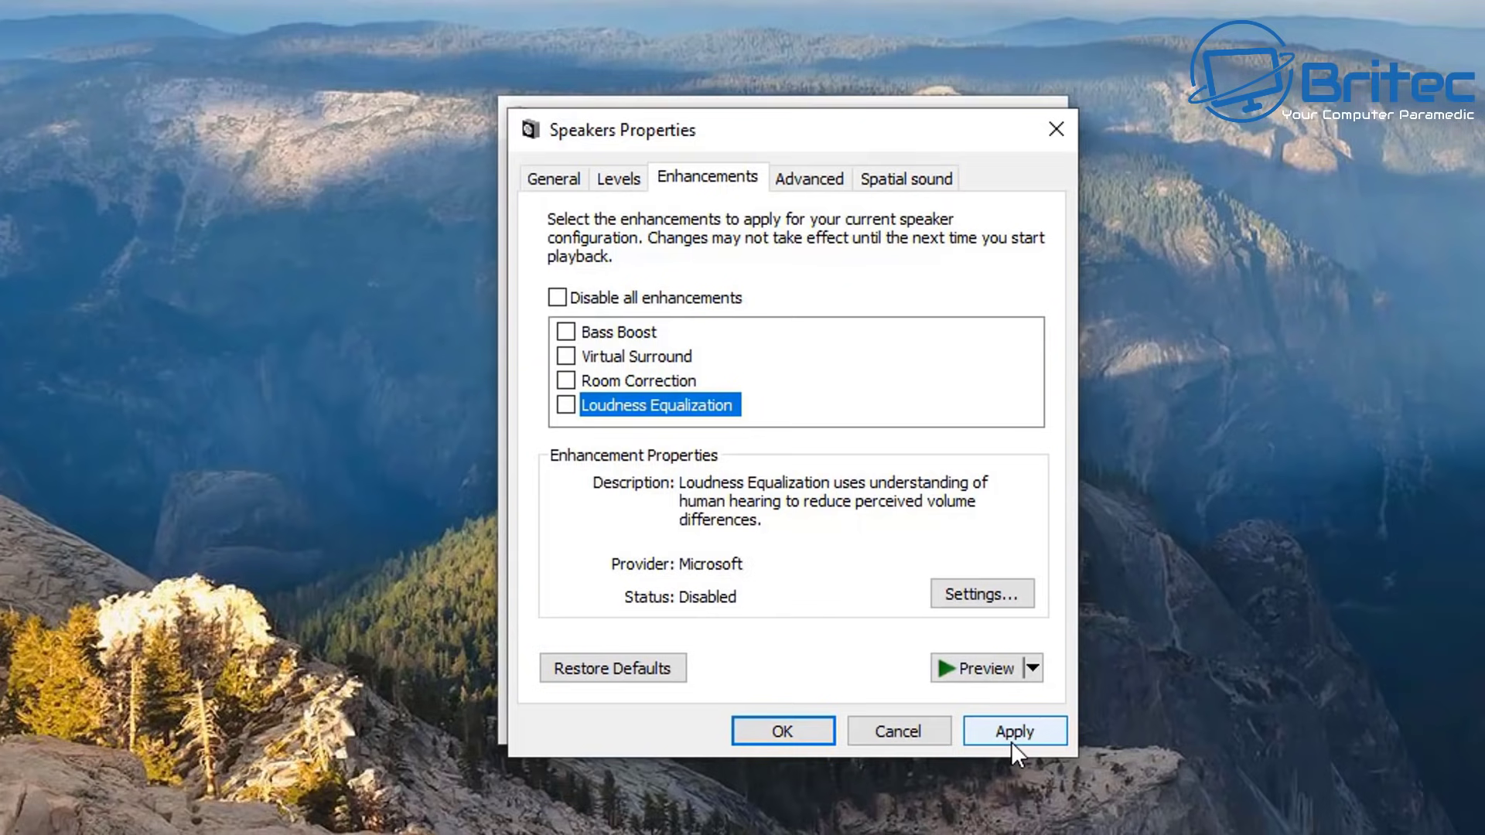
click(894, 733)
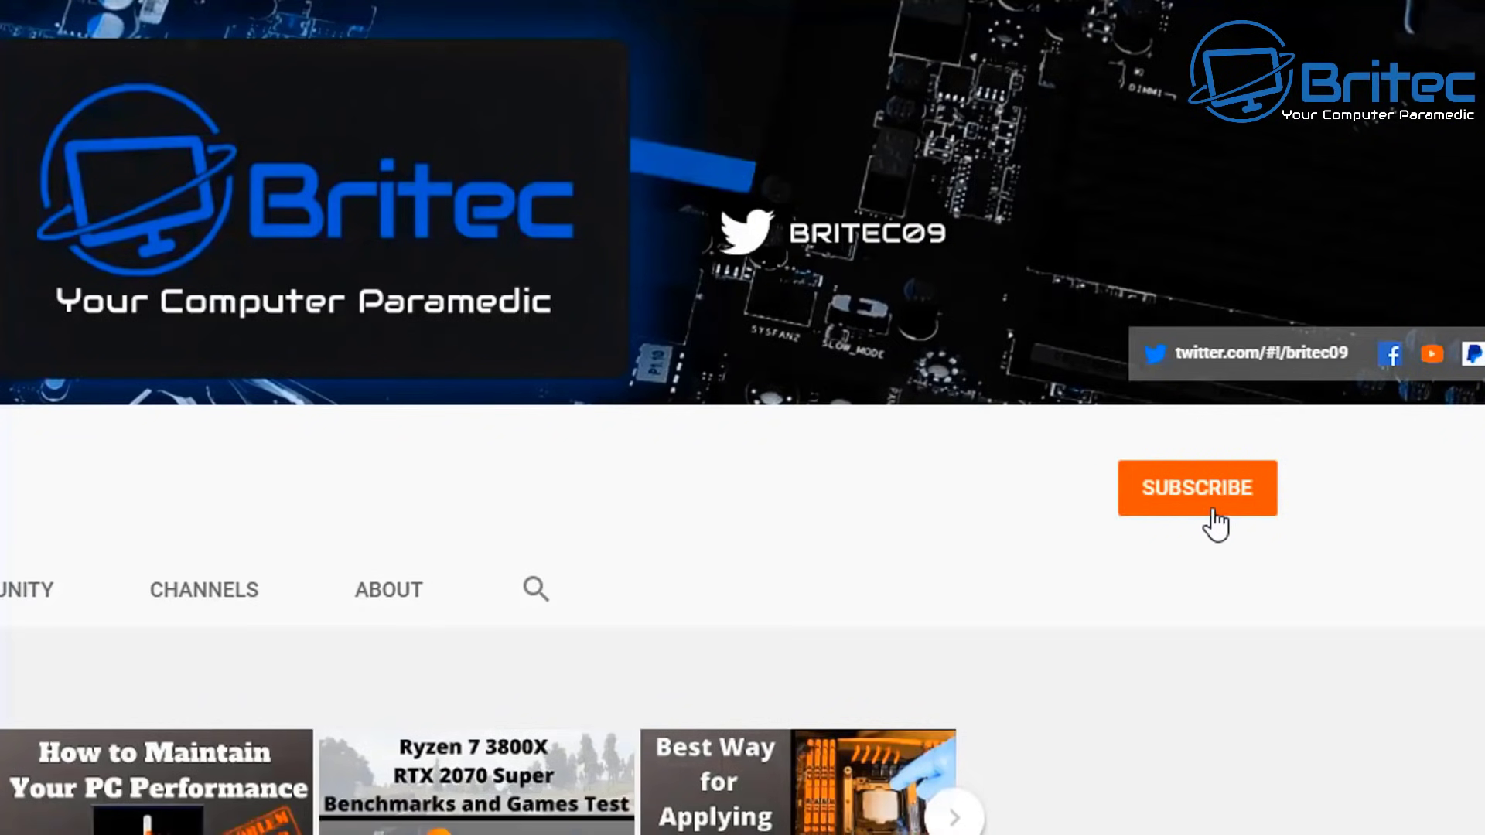
Subscribe to the Britec channel and set its notification bell to All.
click(1215, 526)
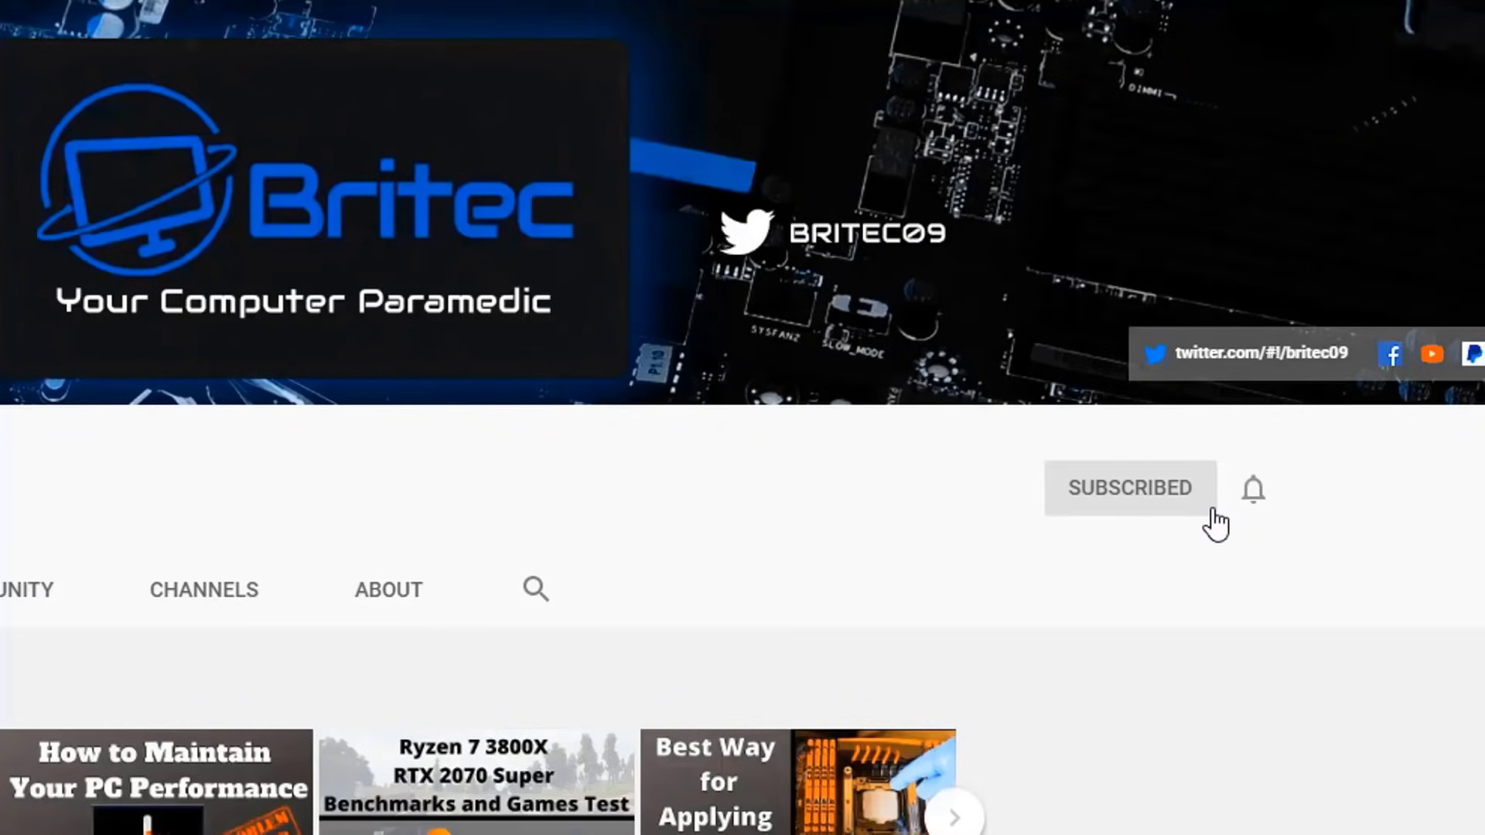
click(1254, 491)
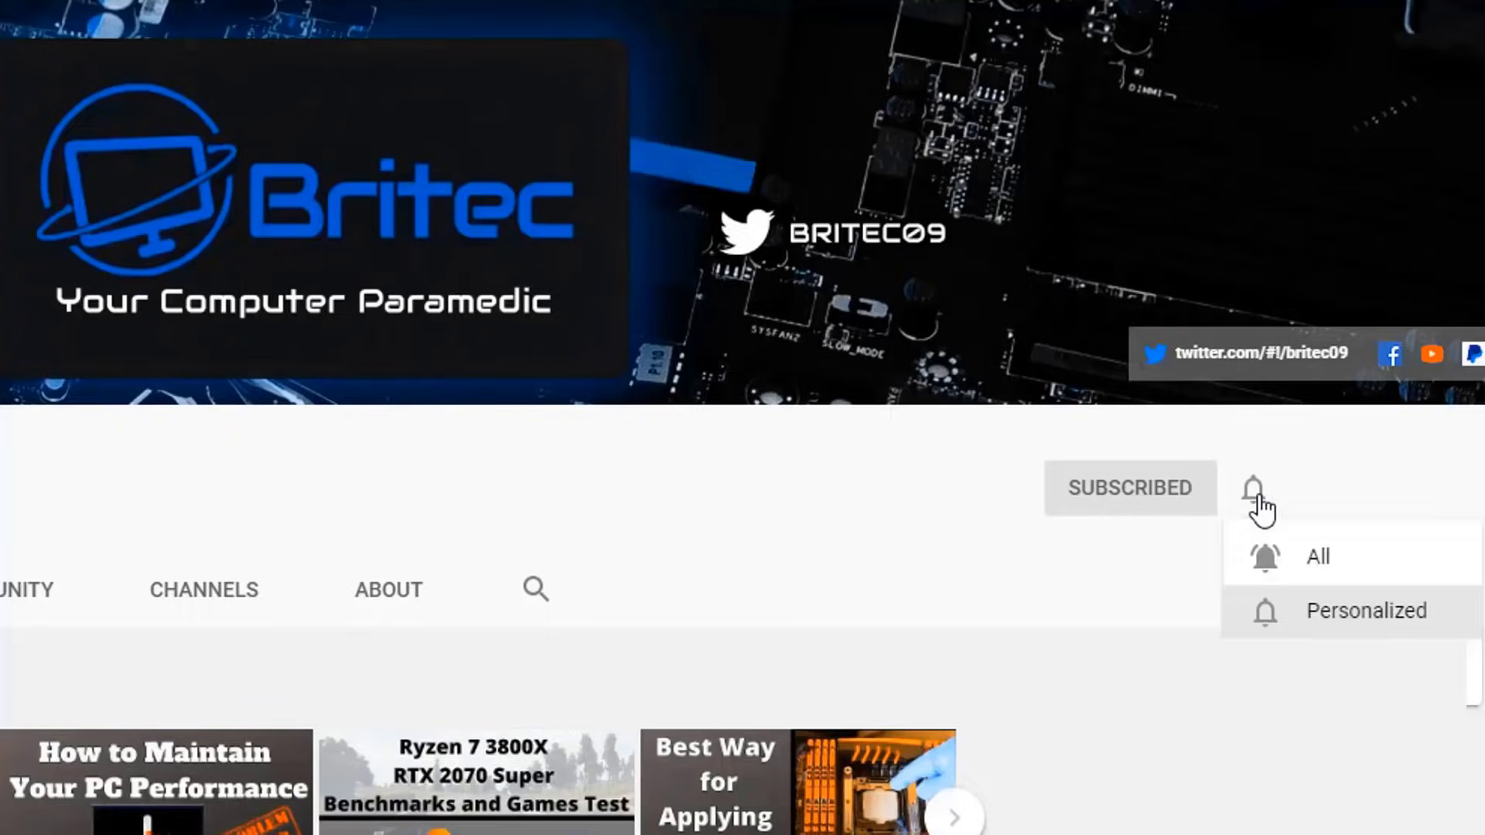
click(1290, 558)
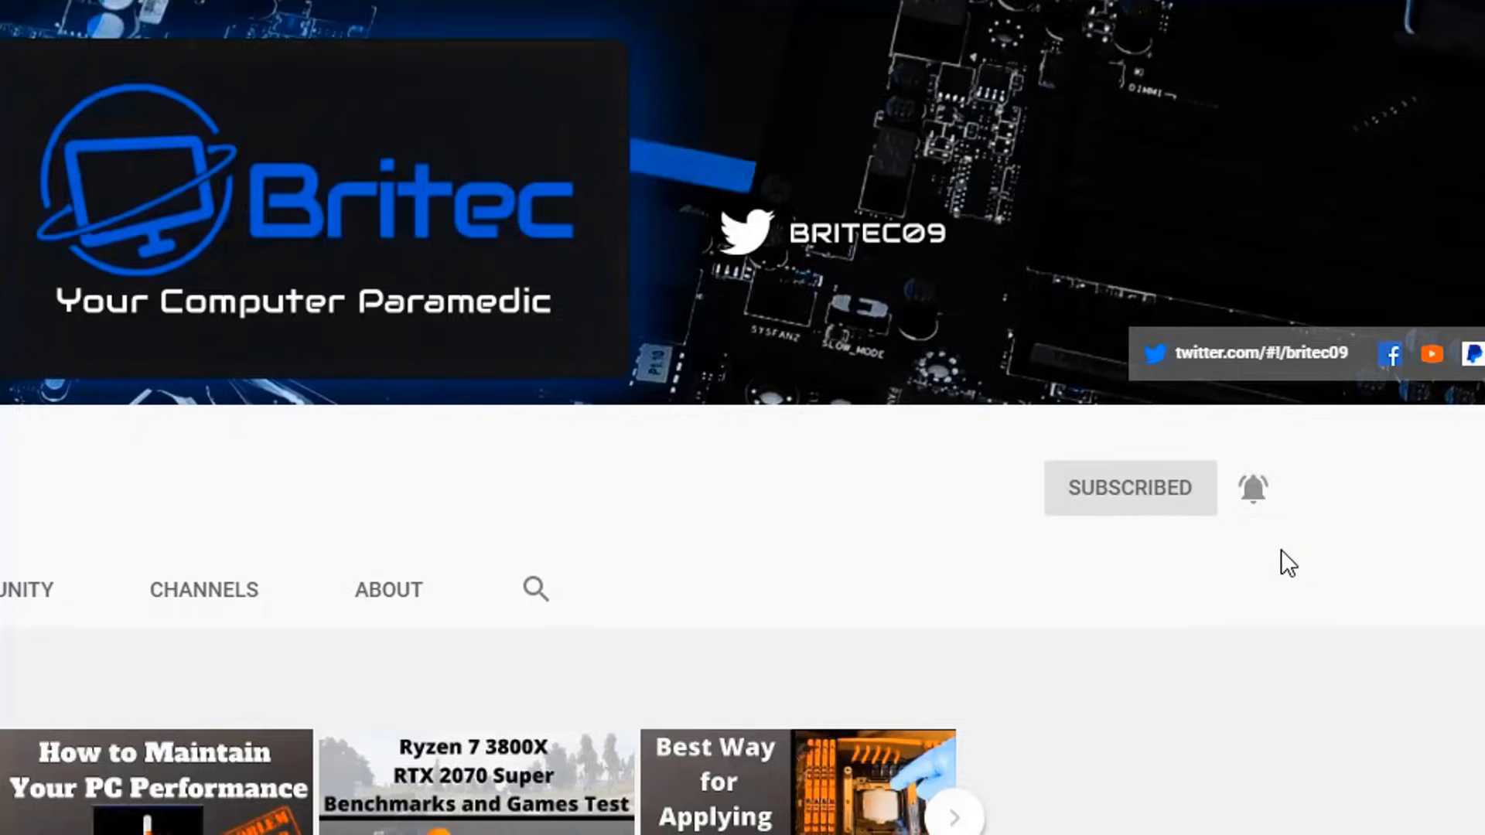